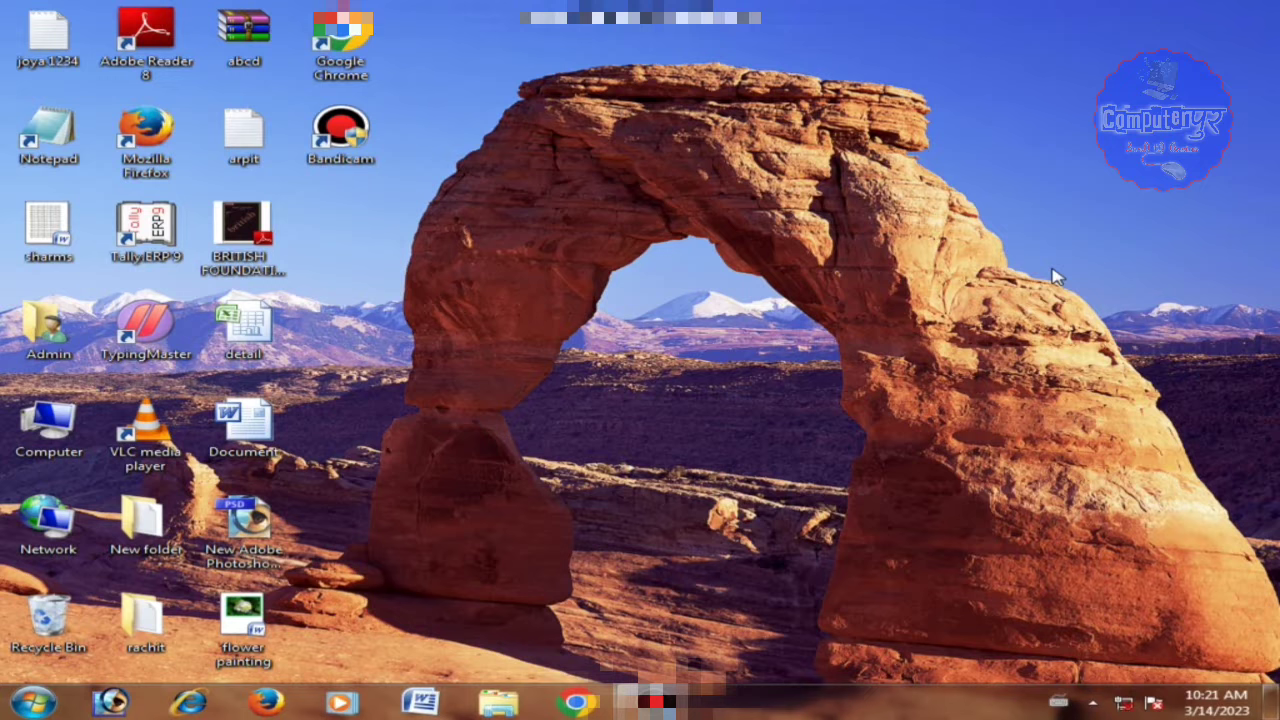
# - Launch Notepad through the Run dialog, maximize its window and close it
pyautogui.press('super+r')
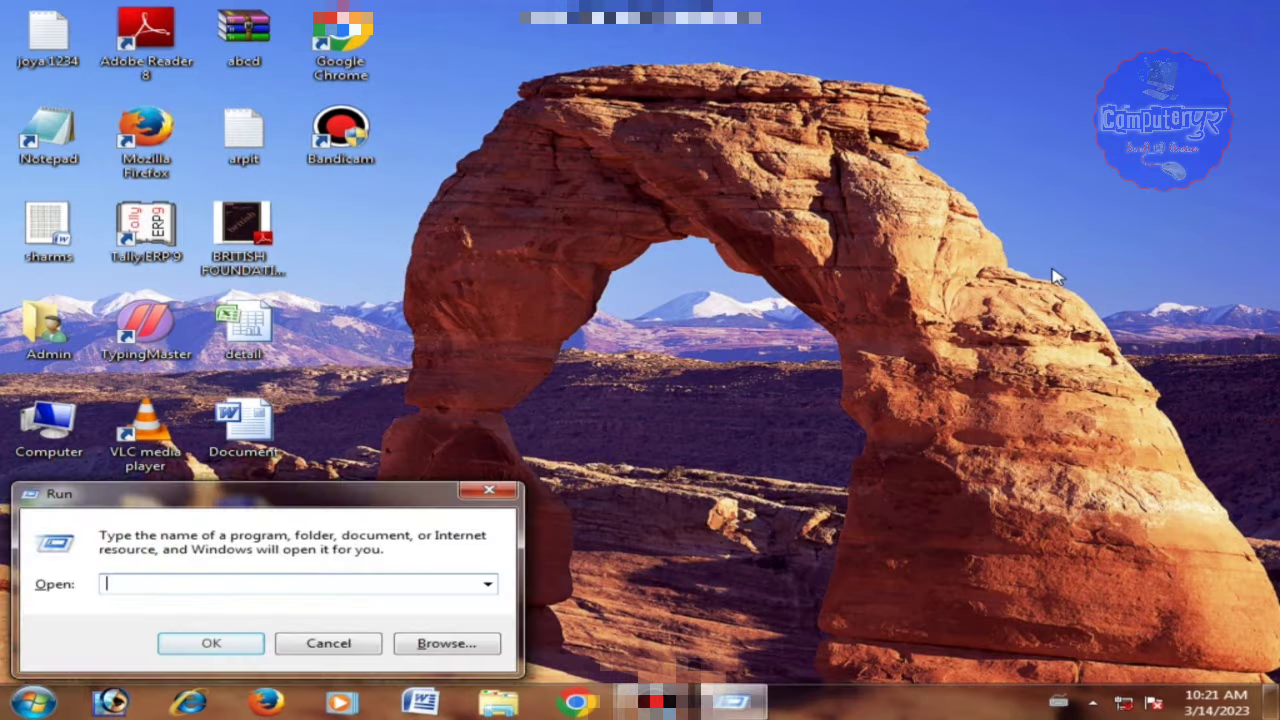
pyautogui.write('no')
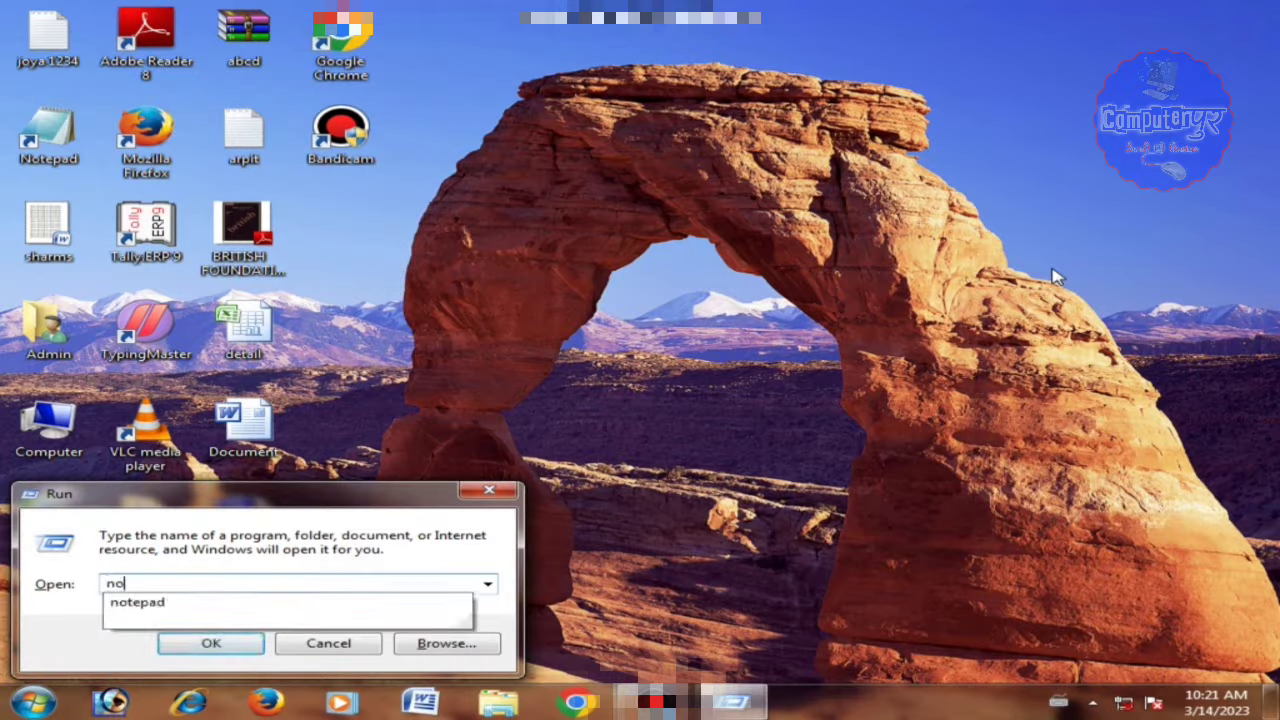
pyautogui.press('Down')
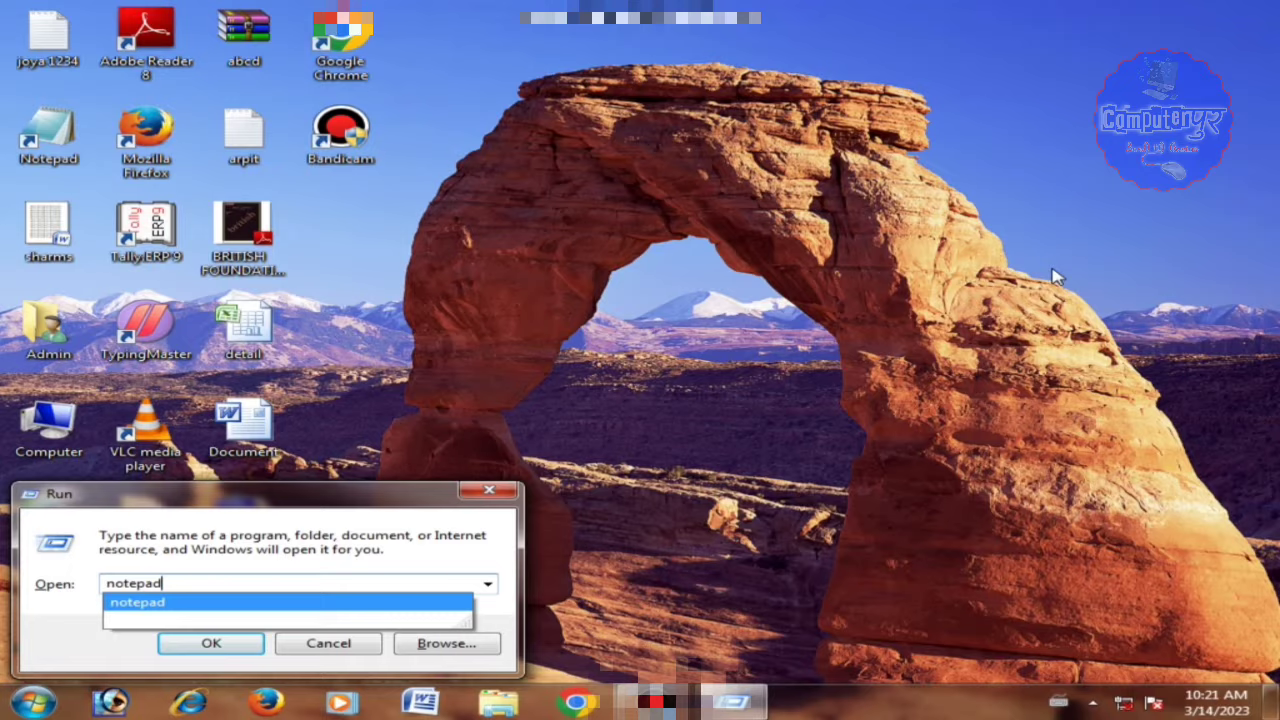
pyautogui.press('Return')
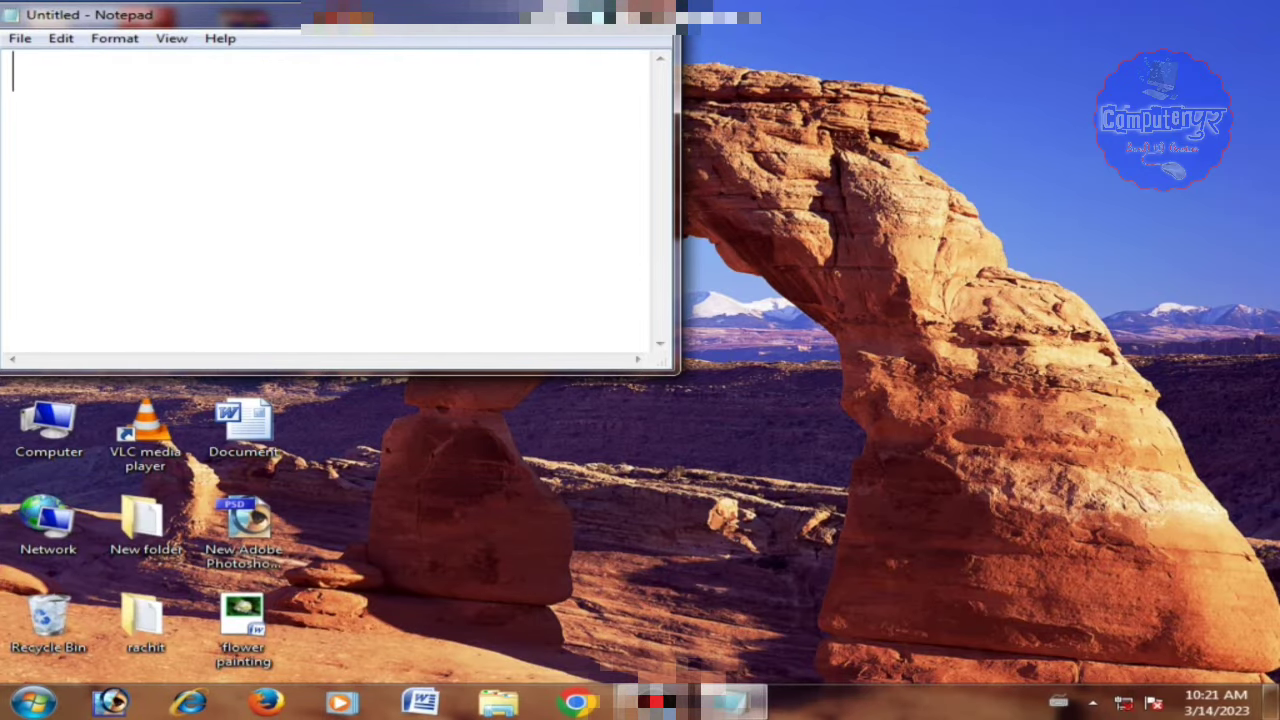
pyautogui.doubleClick(612, 12)
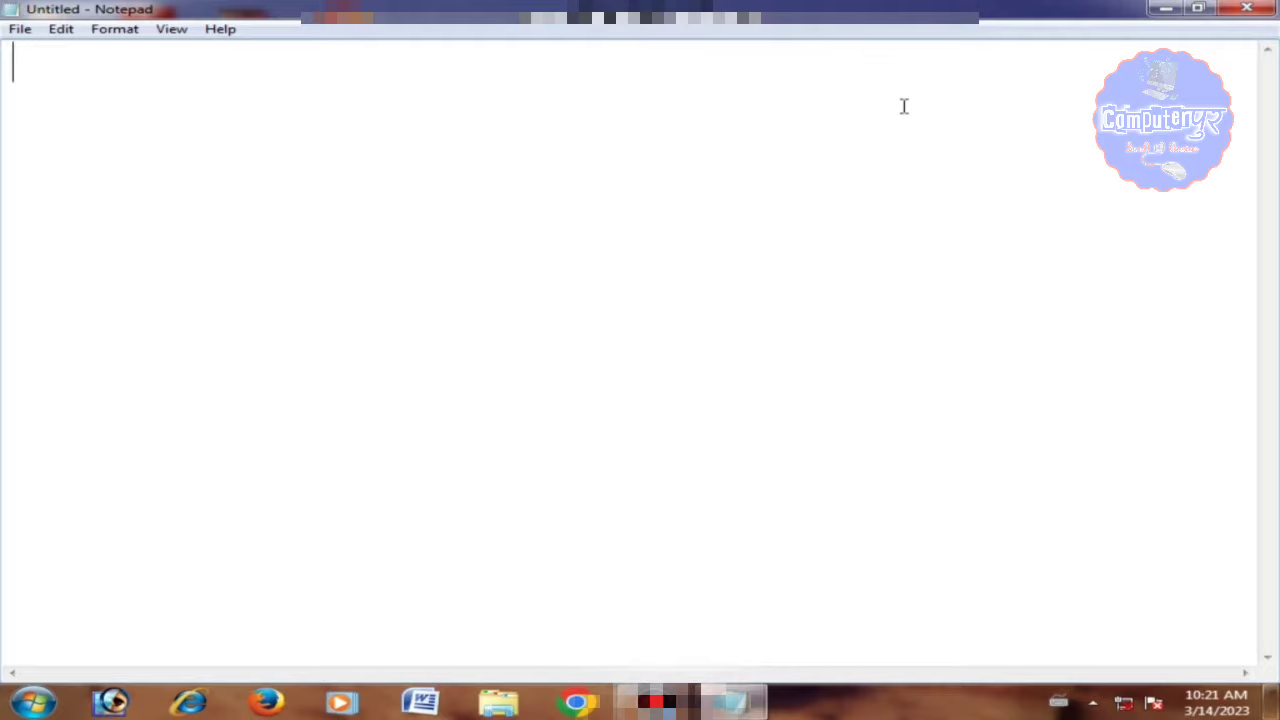
pyautogui.click(1247, 8)
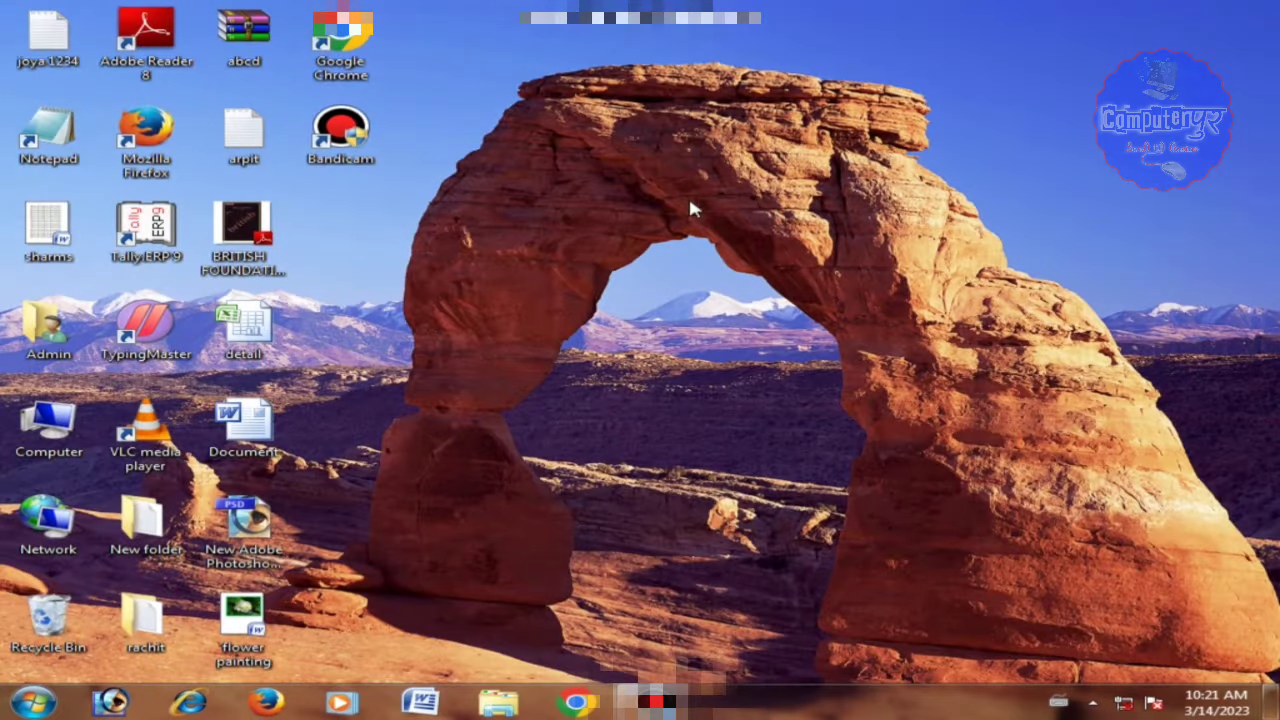
# - Search the installed programs for "note" to launch Notepad, maximize its window and close it
pyautogui.click(33, 702)
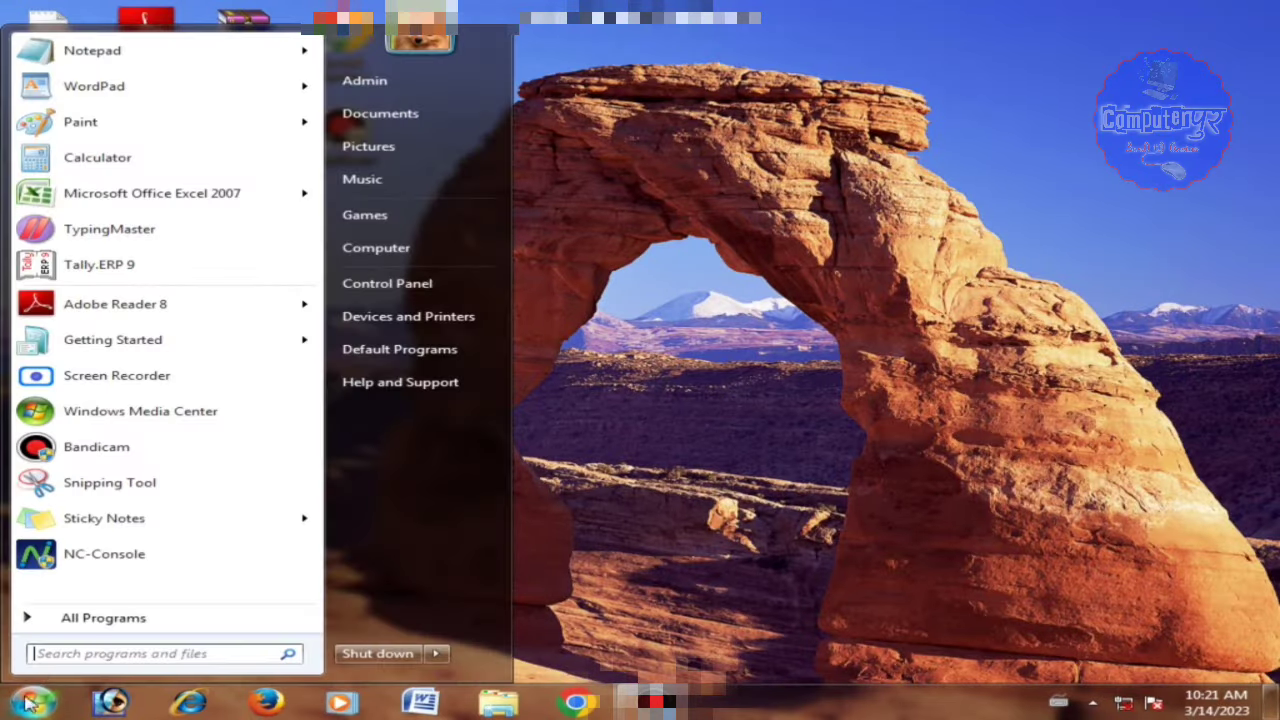
pyautogui.click(60, 648)
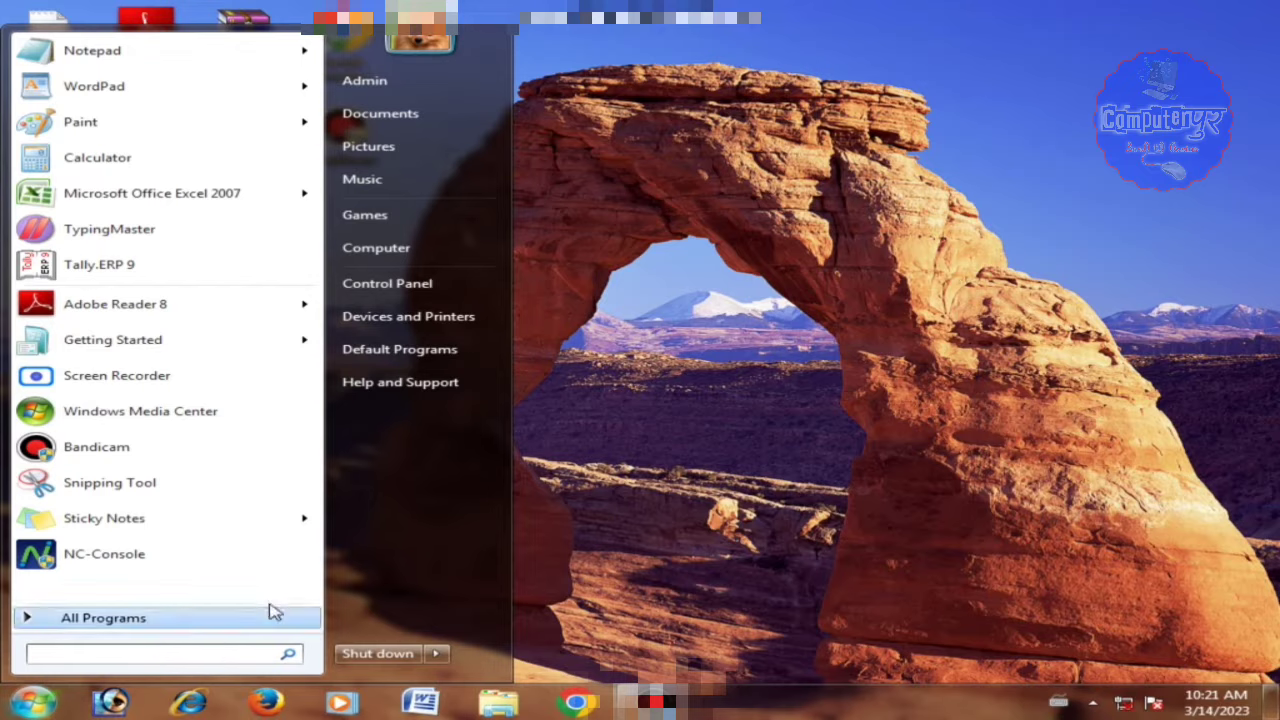
pyautogui.write('note')
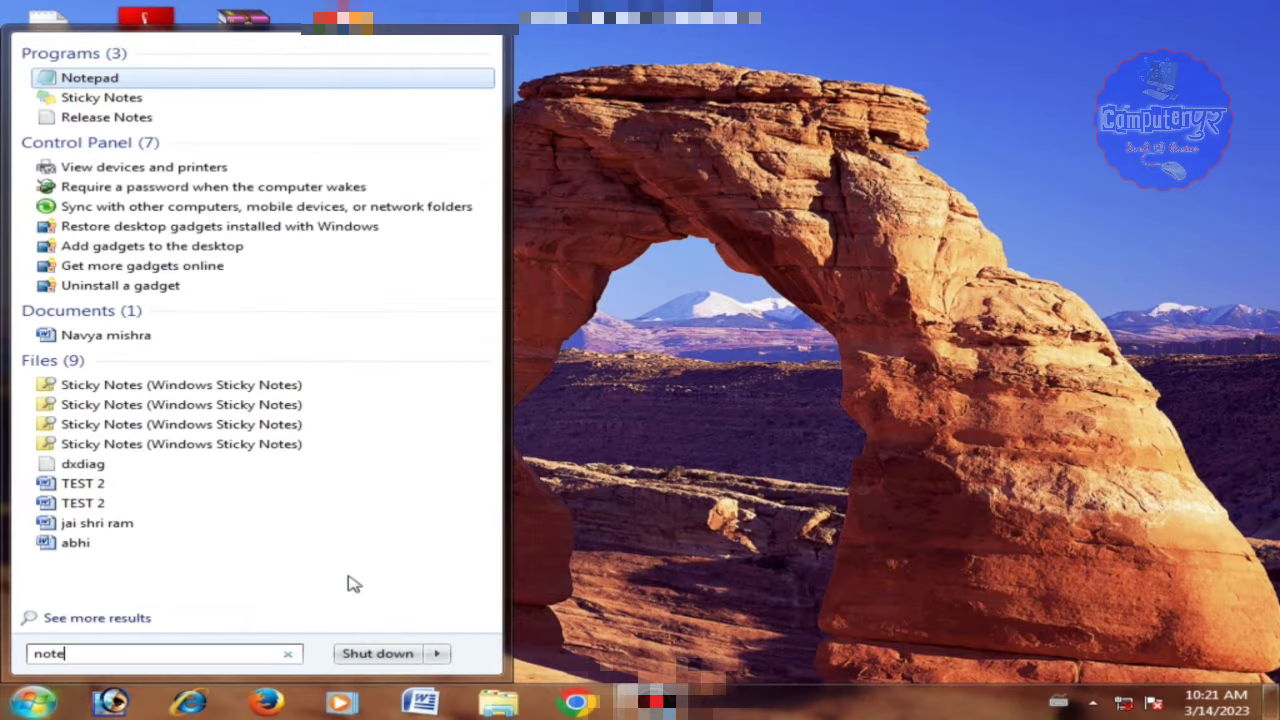
pyautogui.press('Return')
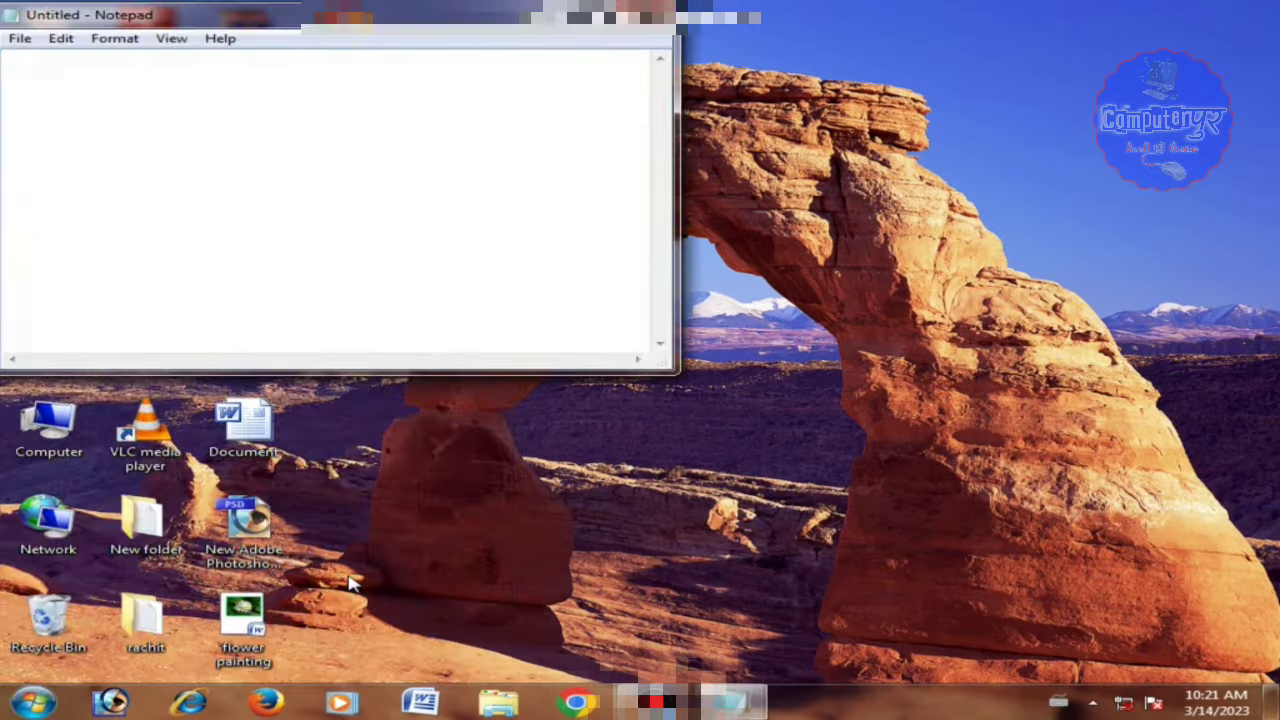
pyautogui.hotkey('alt', 'space')
pyautogui.press('x')
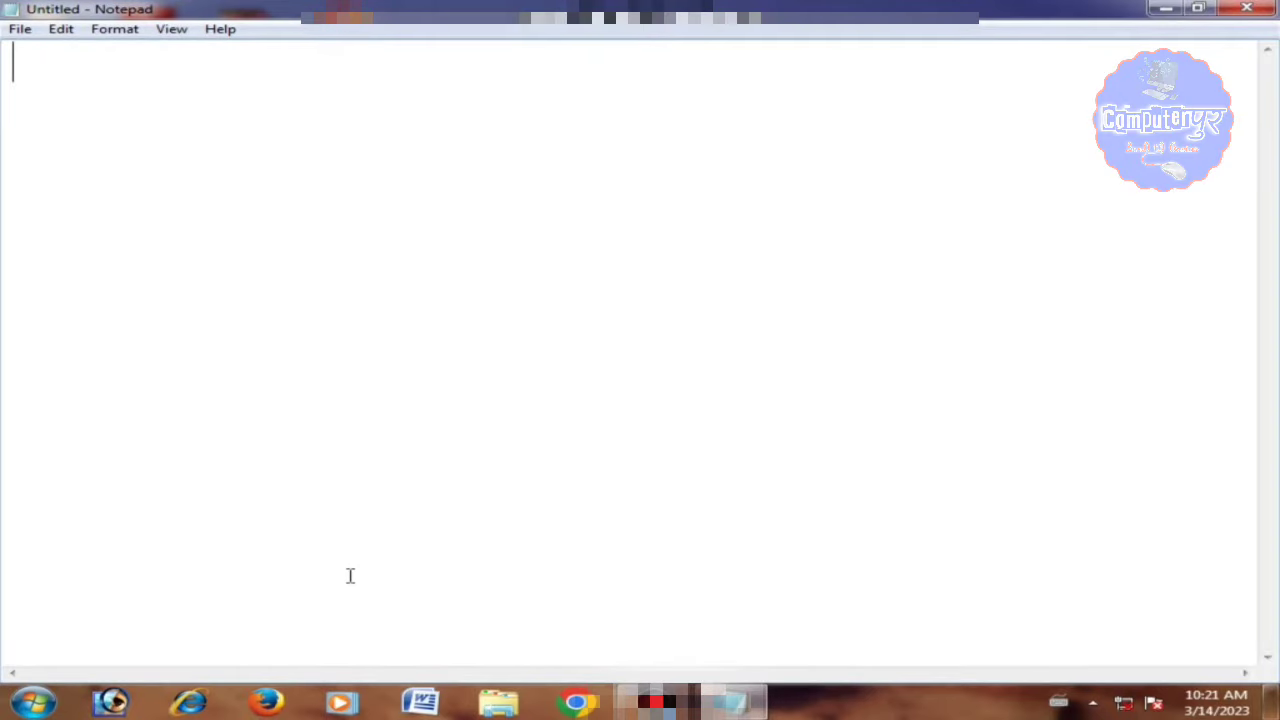
pyautogui.click(1247, 9)
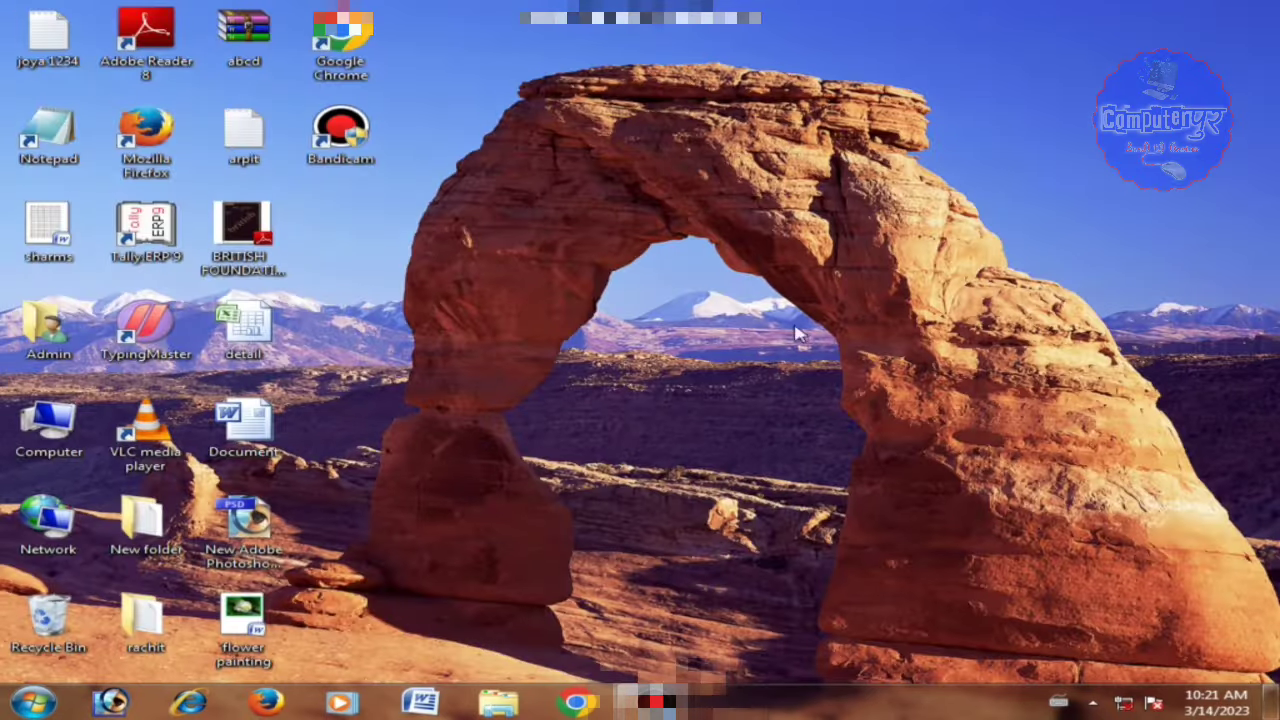
# - Launch Notepad from the Accessories folder of the full program list and close it
pyautogui.click(33, 702)
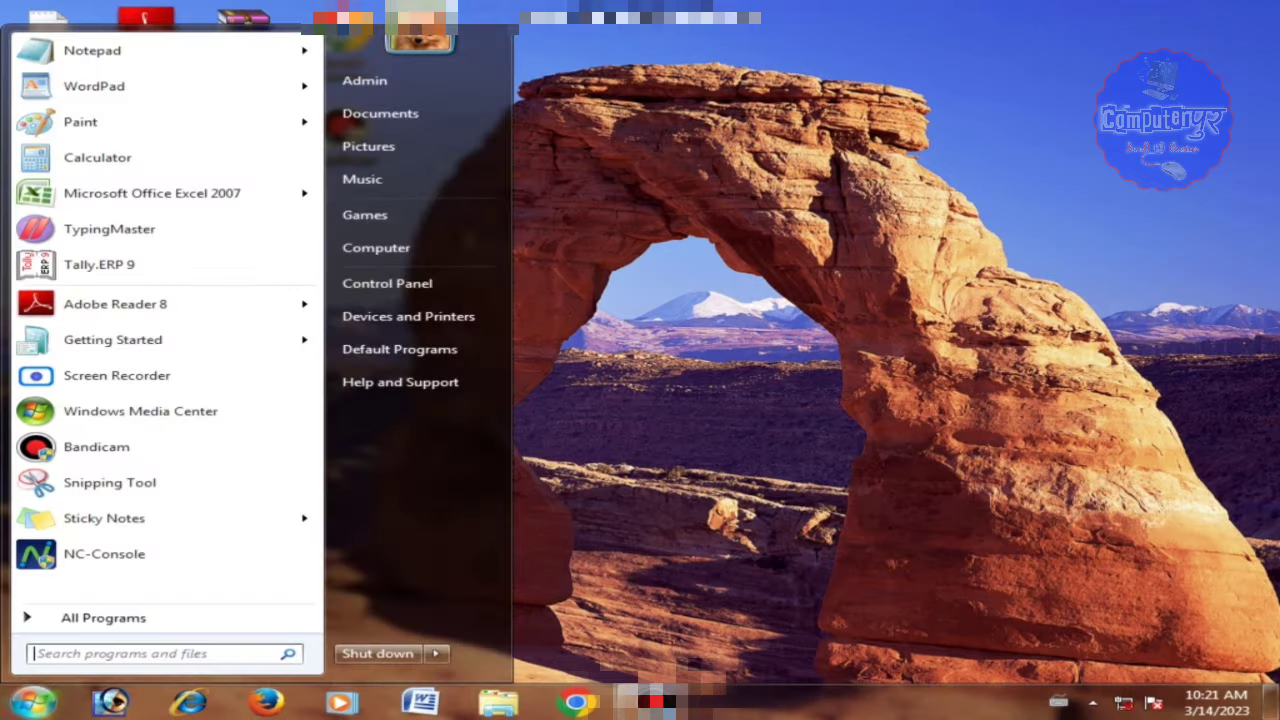
pyautogui.click(125, 622)
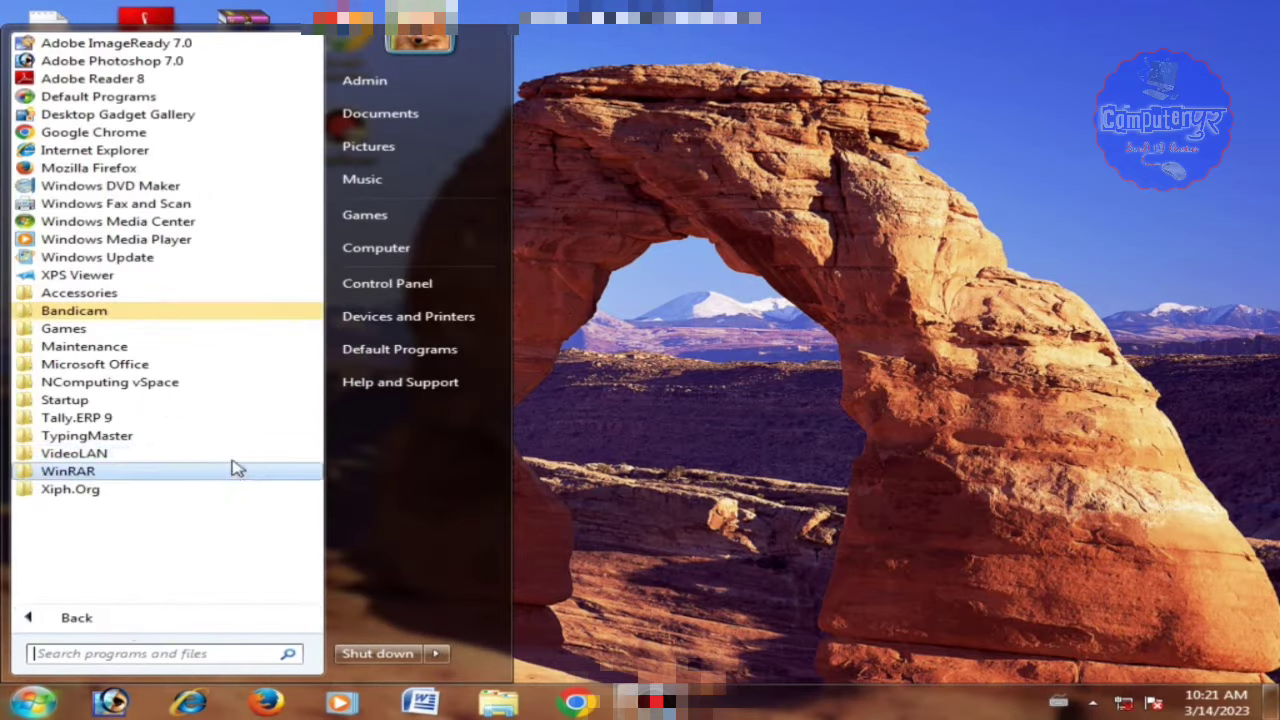
pyautogui.click(126, 296)
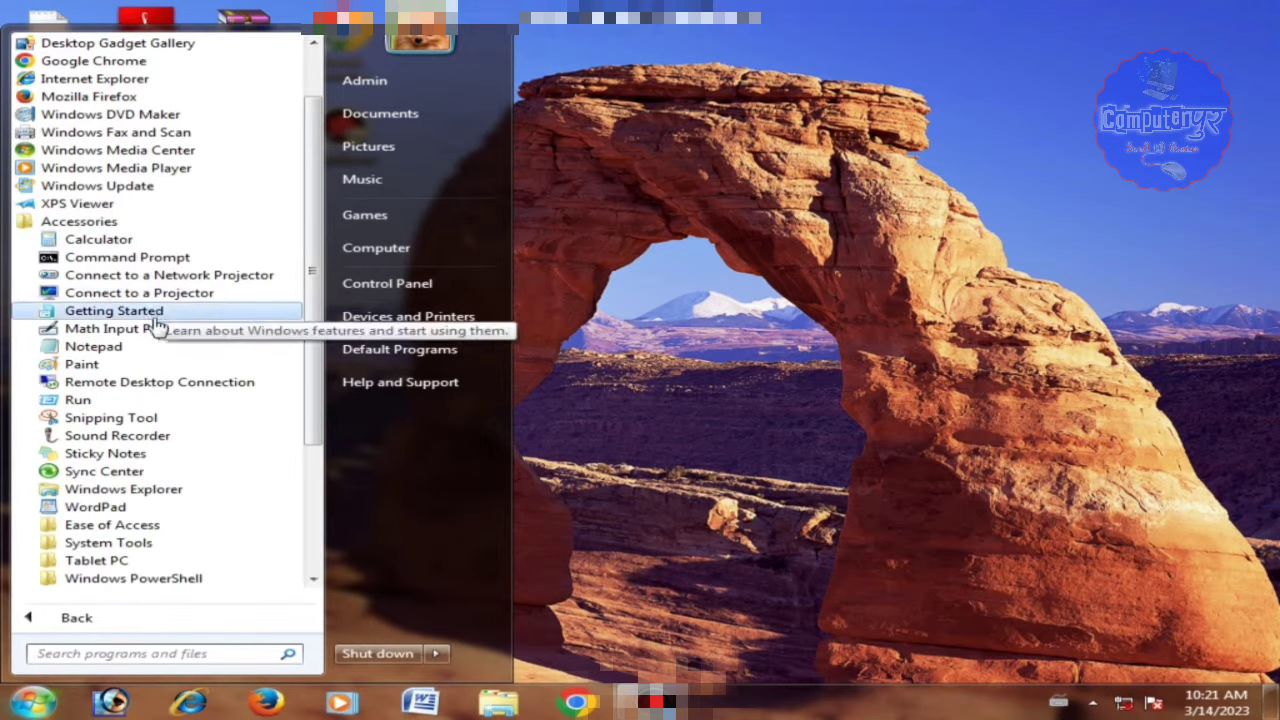
pyautogui.click(130, 348)
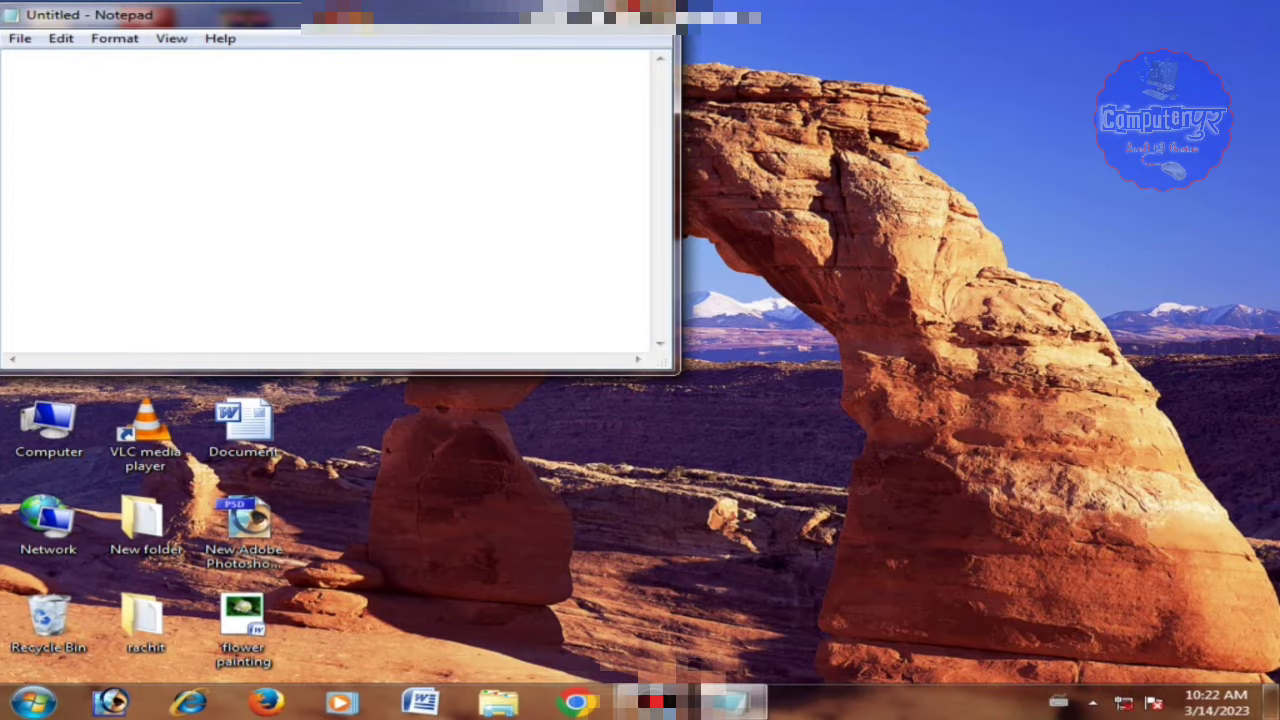
pyautogui.click(662, 14)
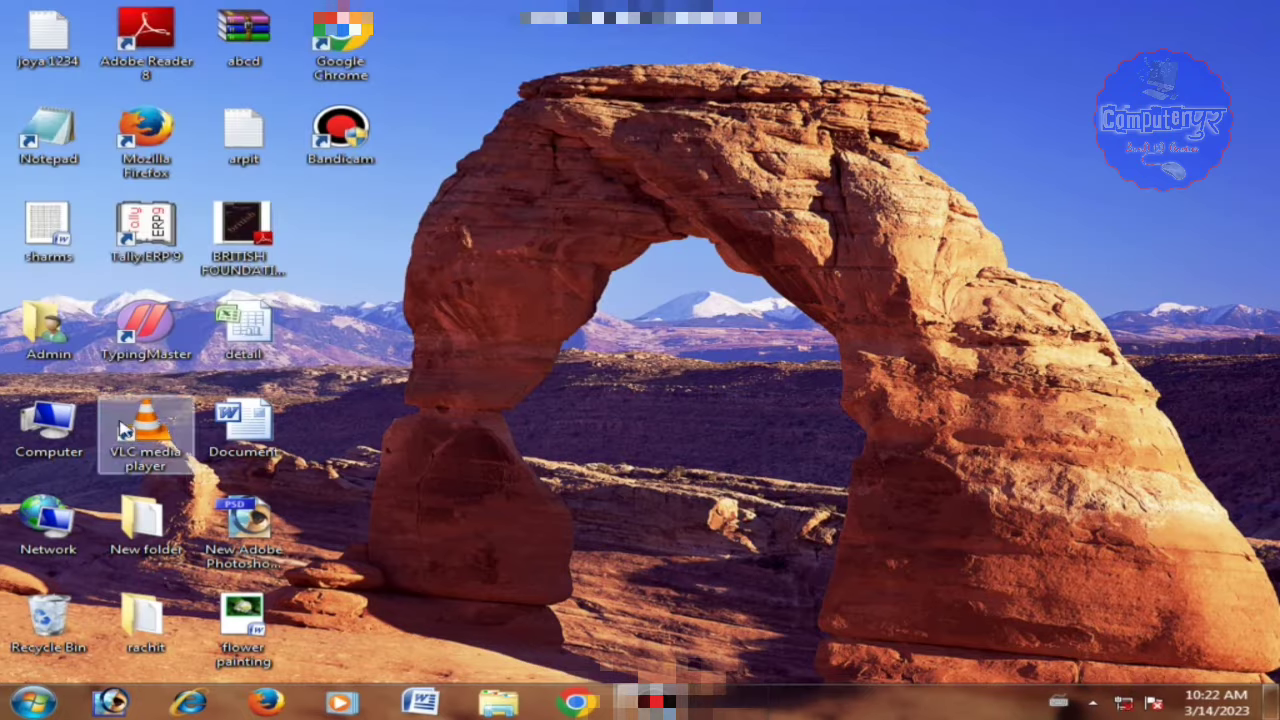
# - Create a Notepad shortcut on the desktop from the Start menu's Notepad entry
pyautogui.click(32, 702)
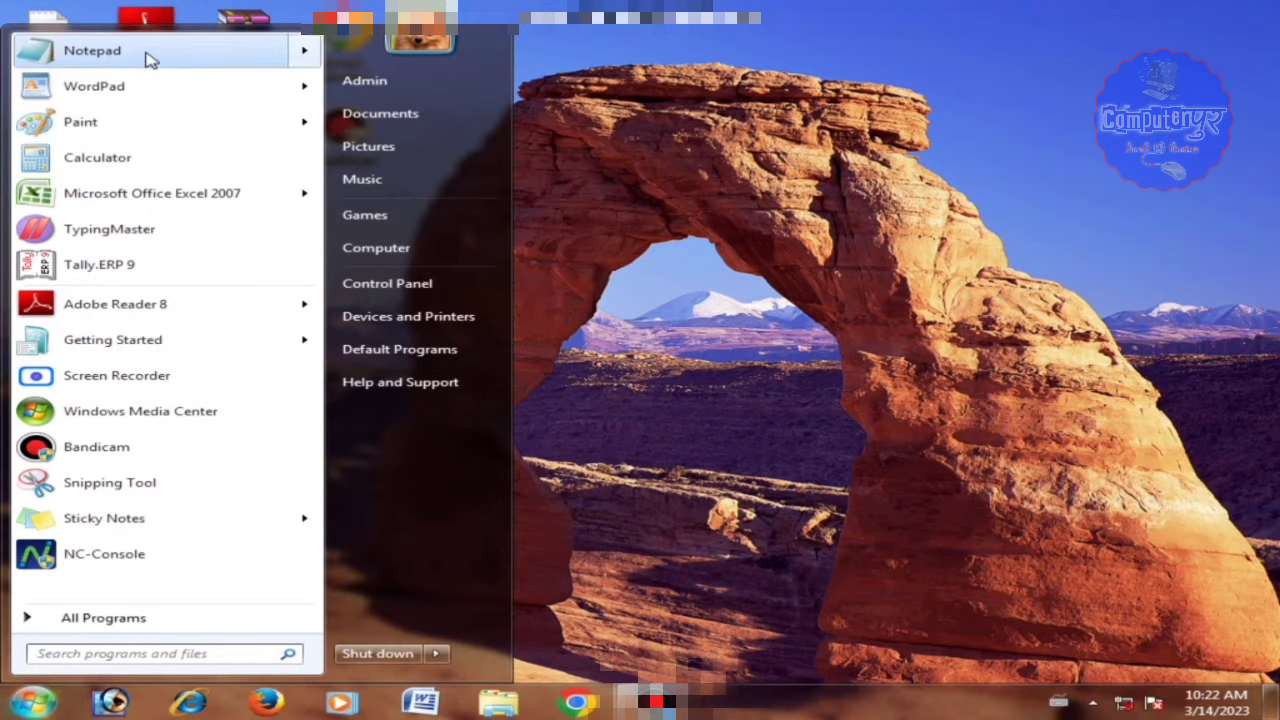
pyautogui.moveTo(148, 58)
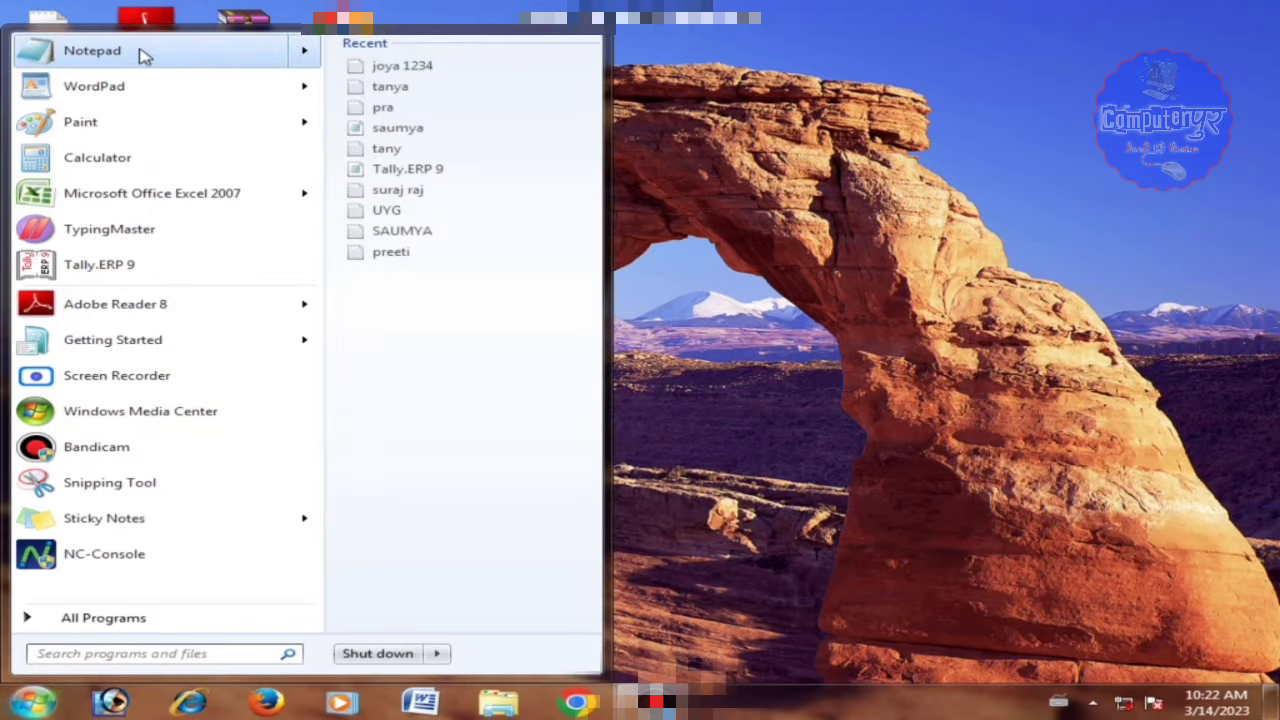
pyautogui.moveTo(143, 57); pyautogui.dragTo(812, 155)
# - Launch Notepad from its desktop shortcut, maximize the window and close it
pyautogui.doubleClick(52, 145)
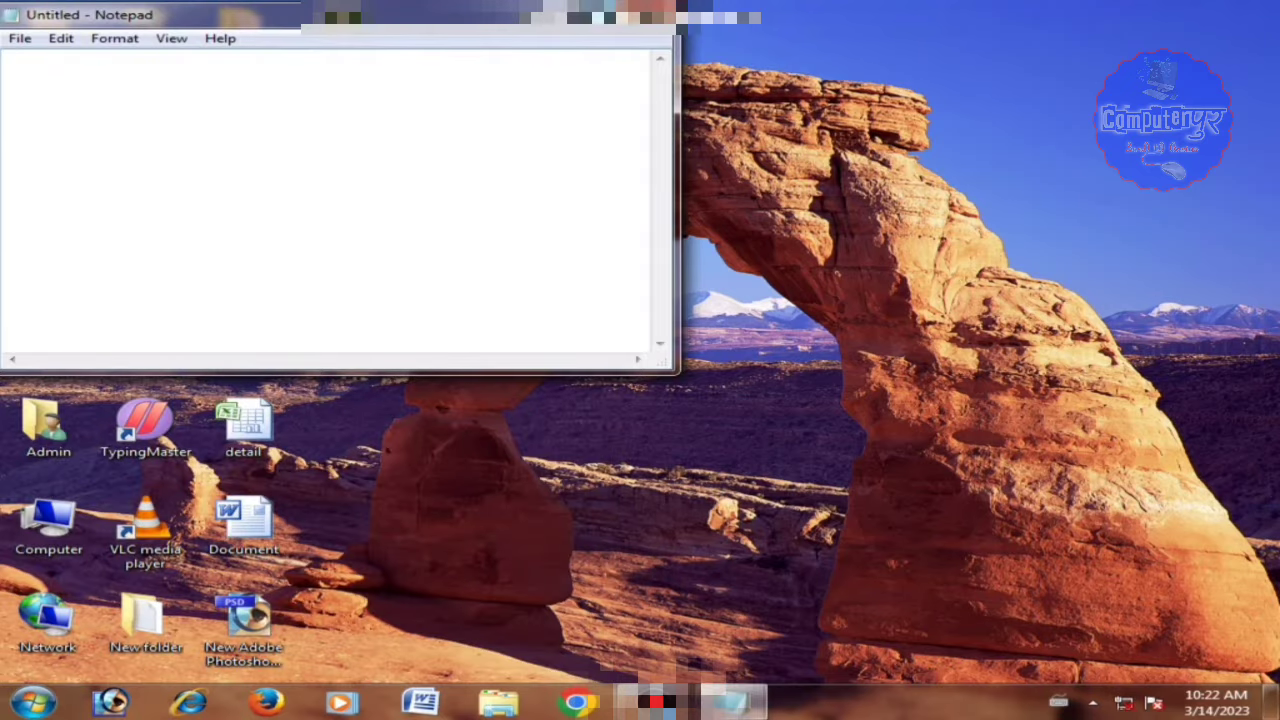
pyautogui.click(630, 14)
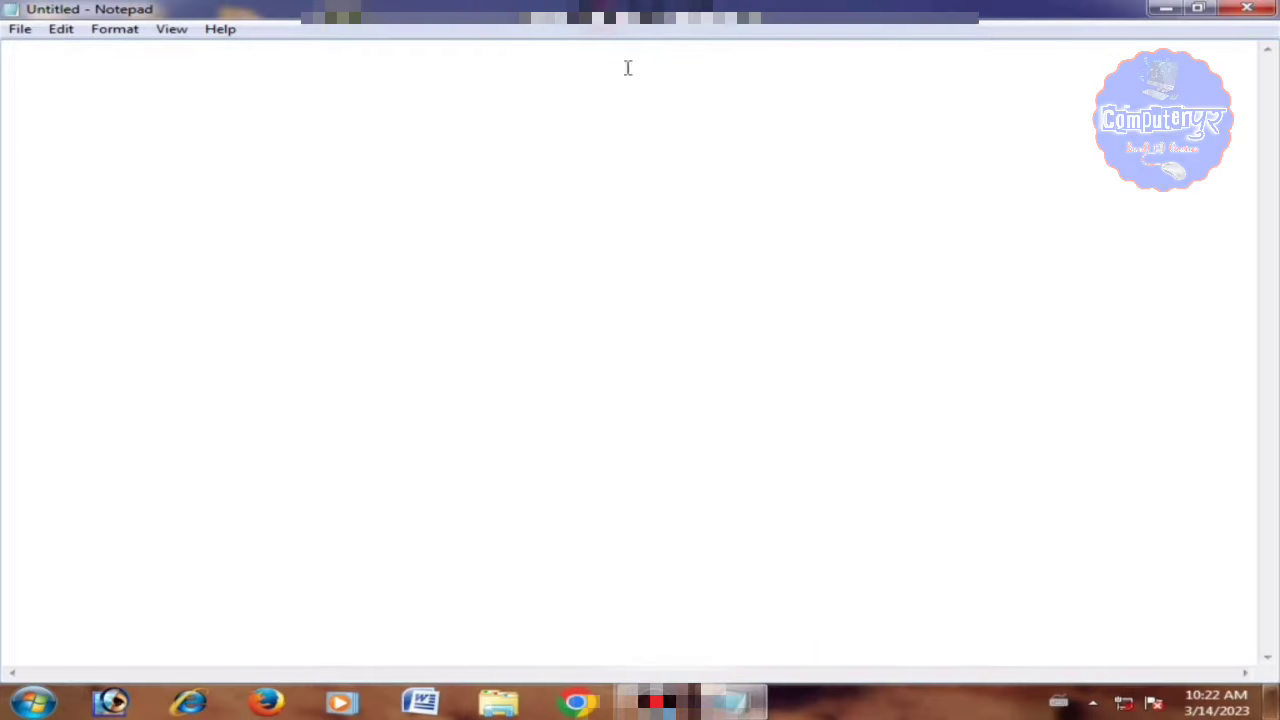
pyautogui.click(1272, 12)
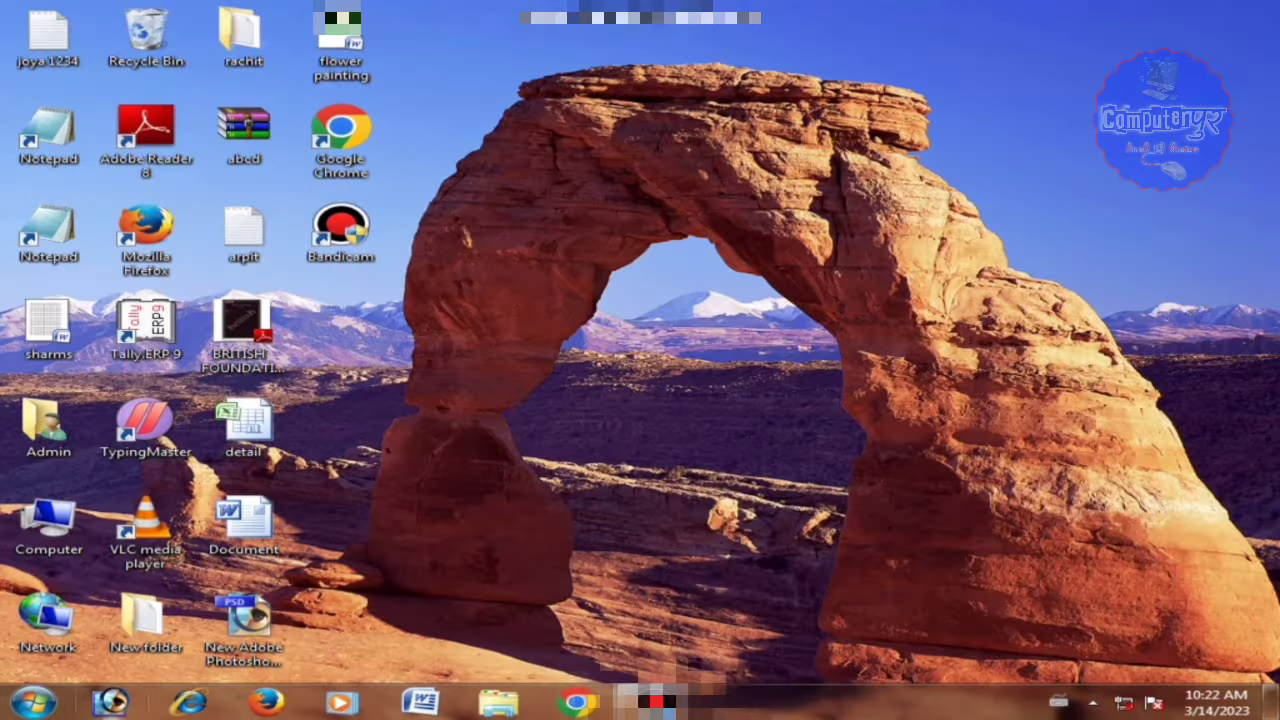
# - Launch Notepad once more from the Start menu, maximize its window and close it
pyautogui.click(33, 702)
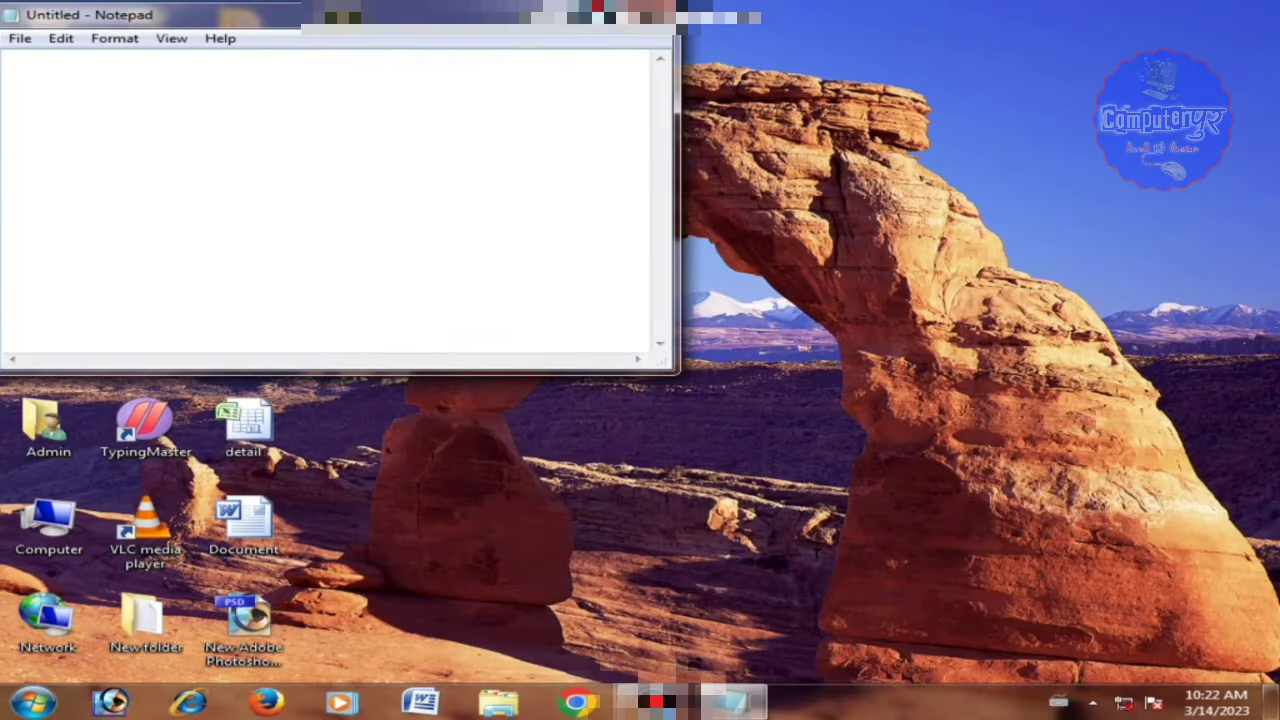
pyautogui.press('super+Up')
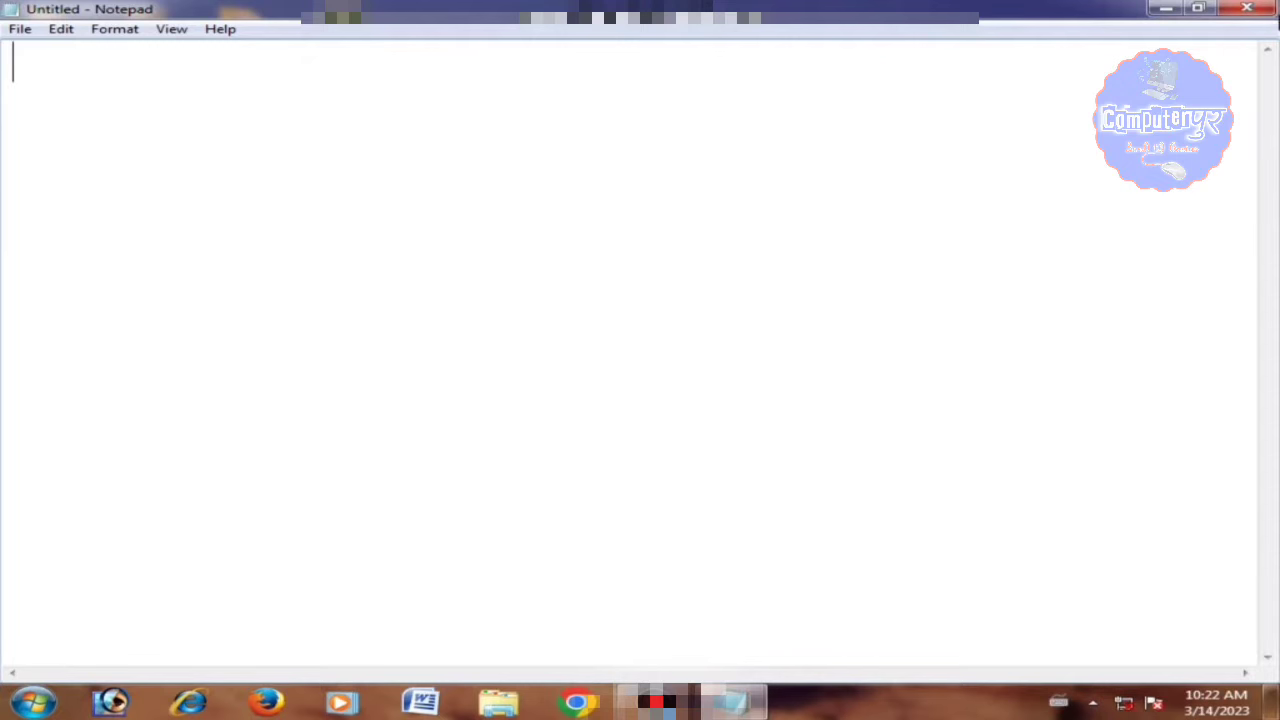
pyautogui.click(1268, 10)
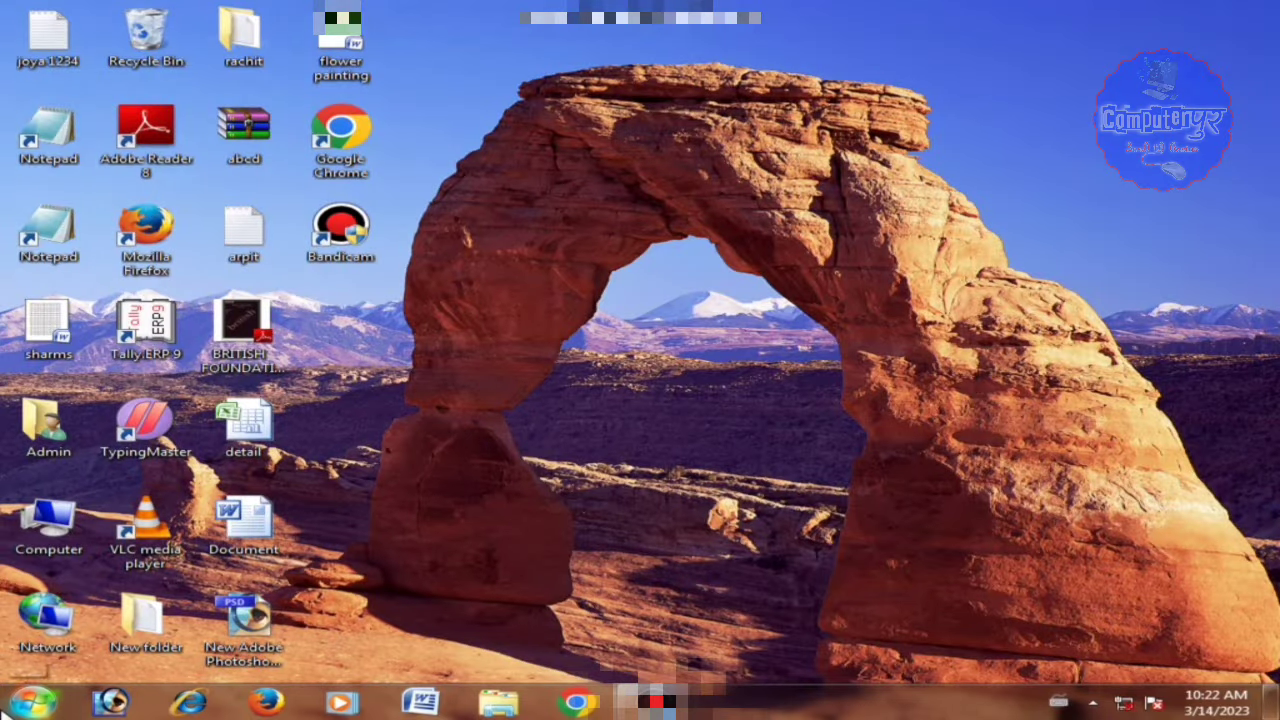
# - Open a blank Notepad document from the Start menu's Notepad entry and maximize its window
pyautogui.click(33, 702)
pyautogui.click(36, 60)
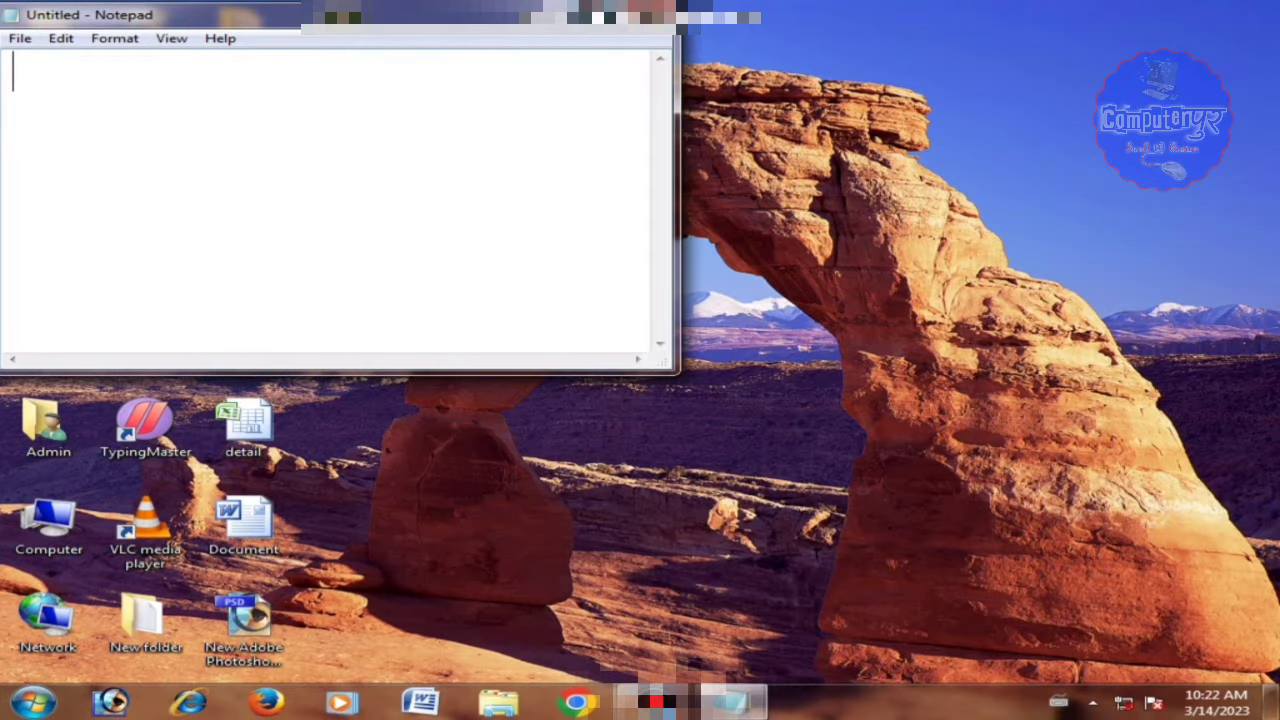
pyautogui.click(628, 14)
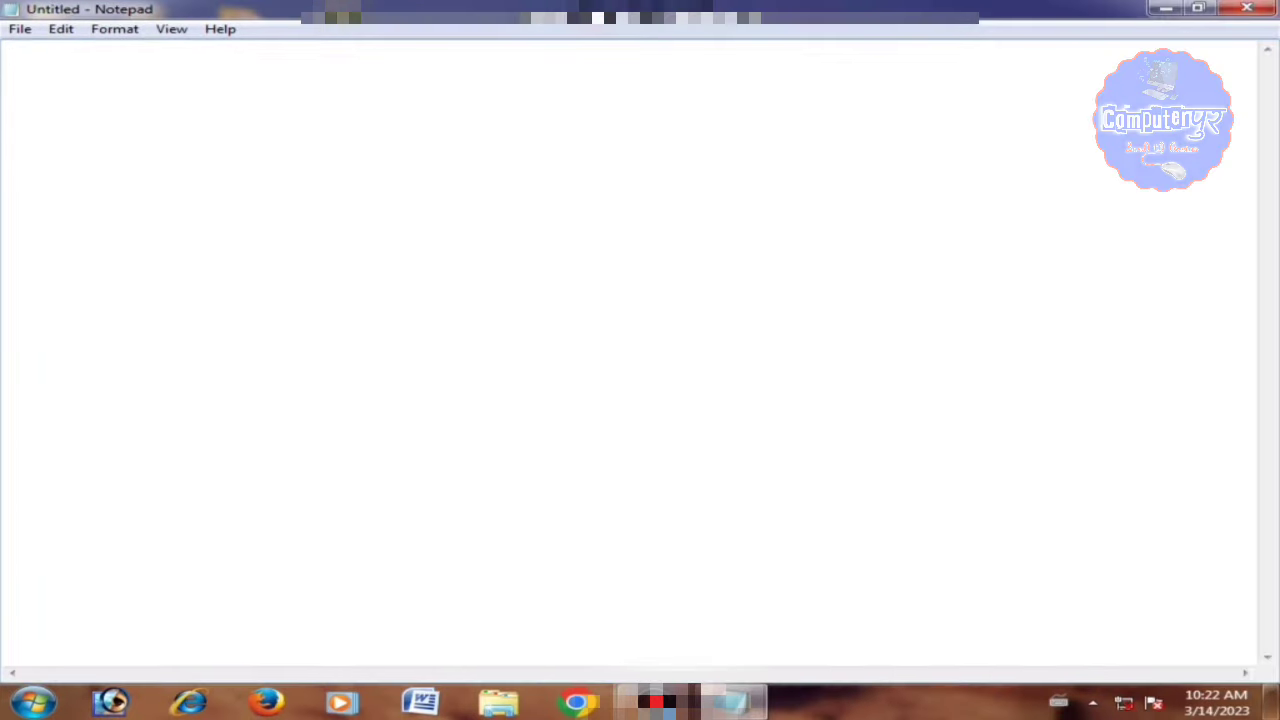
# - Restore the Notepad window to its smaller size and minimize it, and bring it back maximized
pyautogui.click(1204, 9)
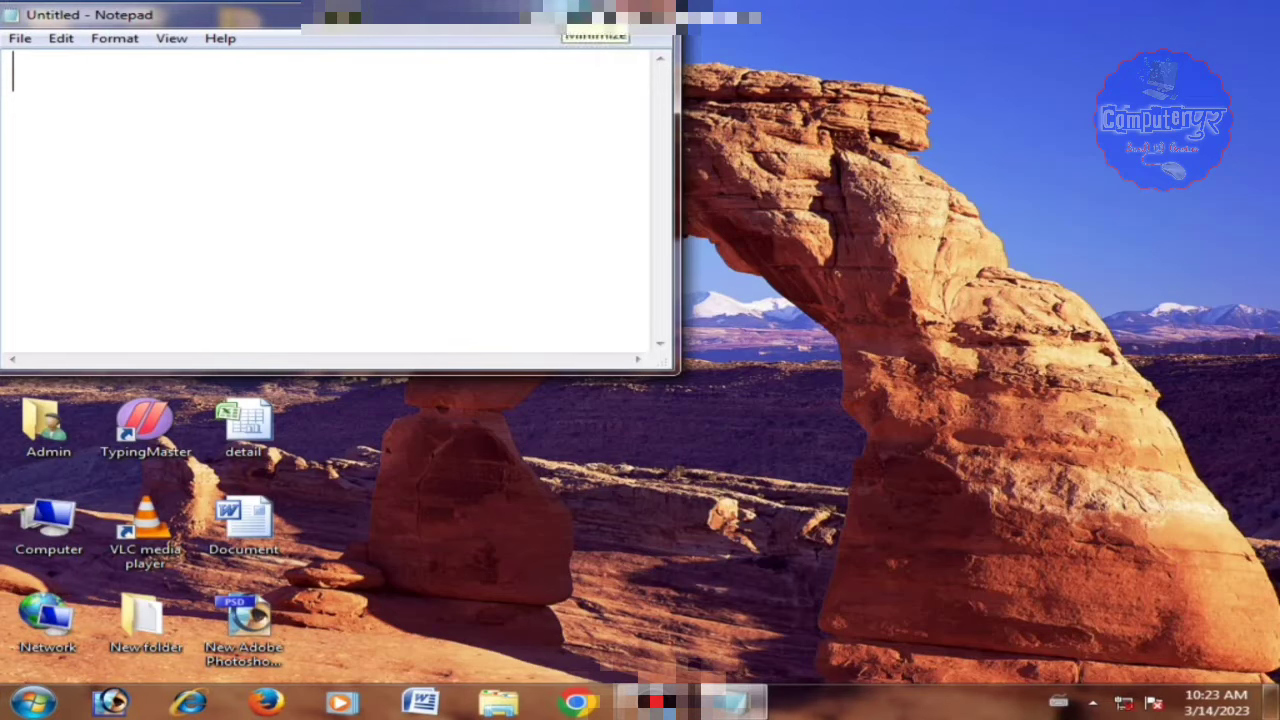
pyautogui.click(596, 14)
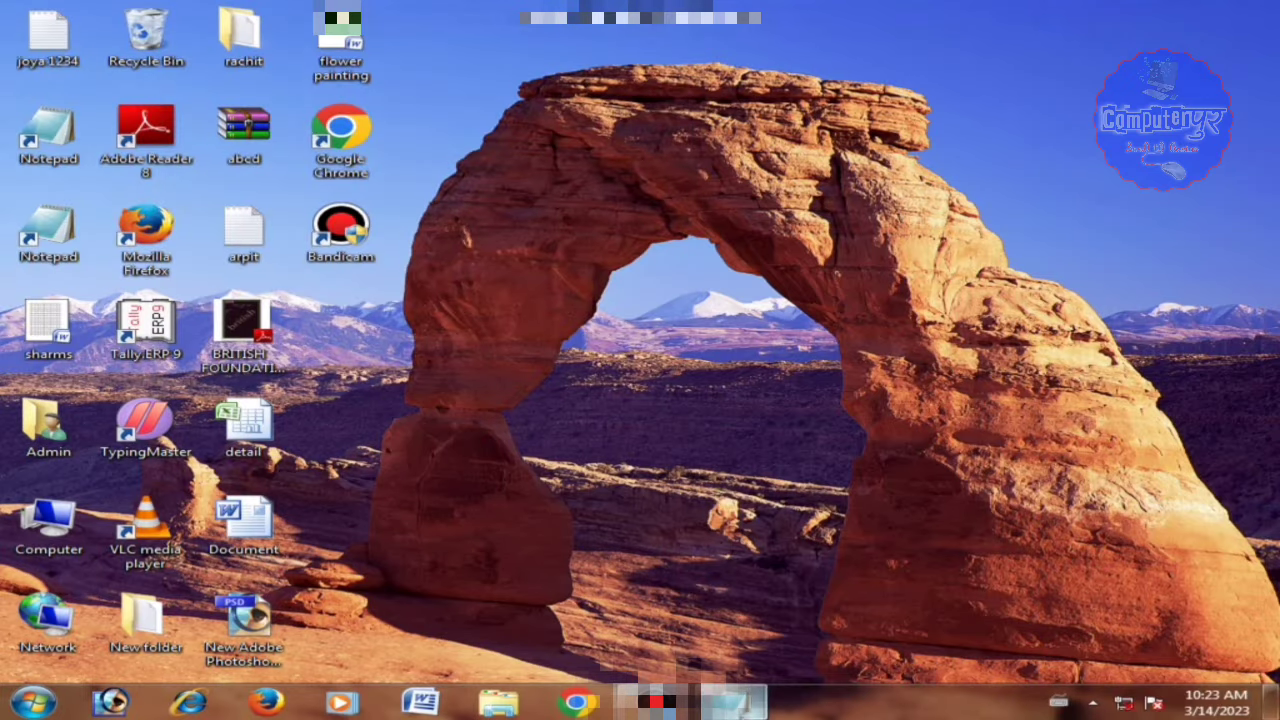
pyautogui.click(733, 702)
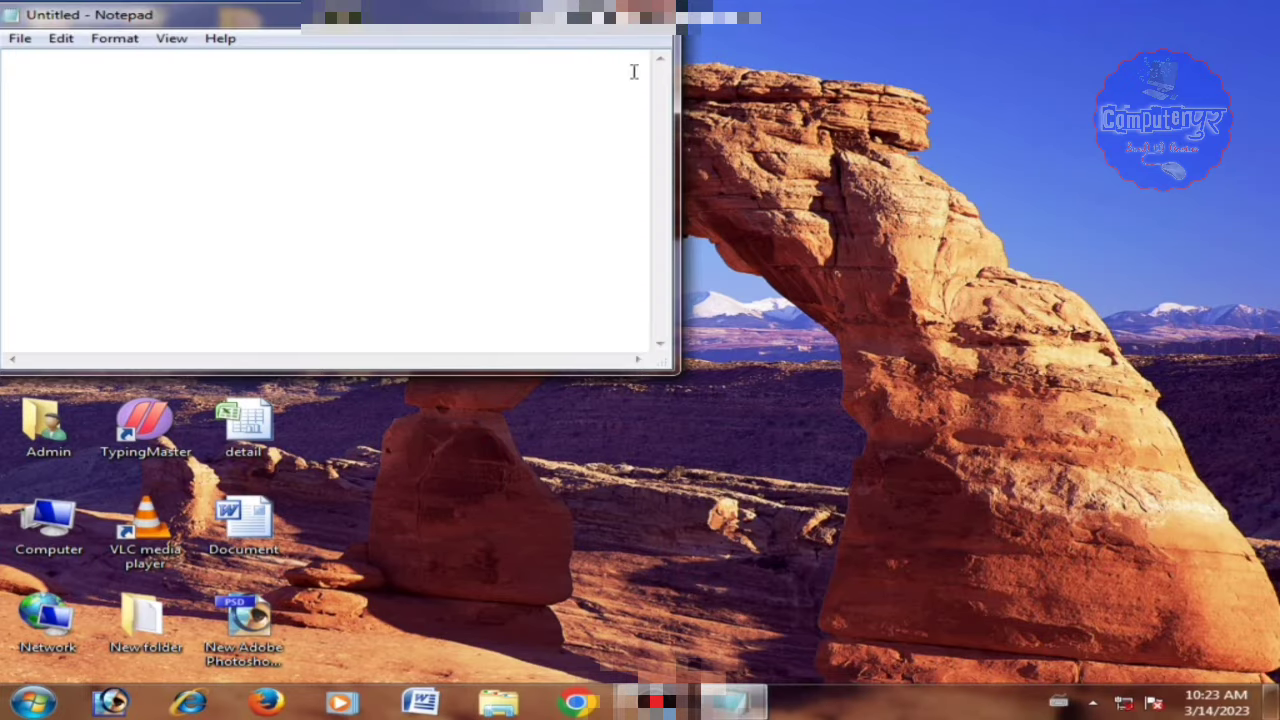
pyautogui.click(622, 14)
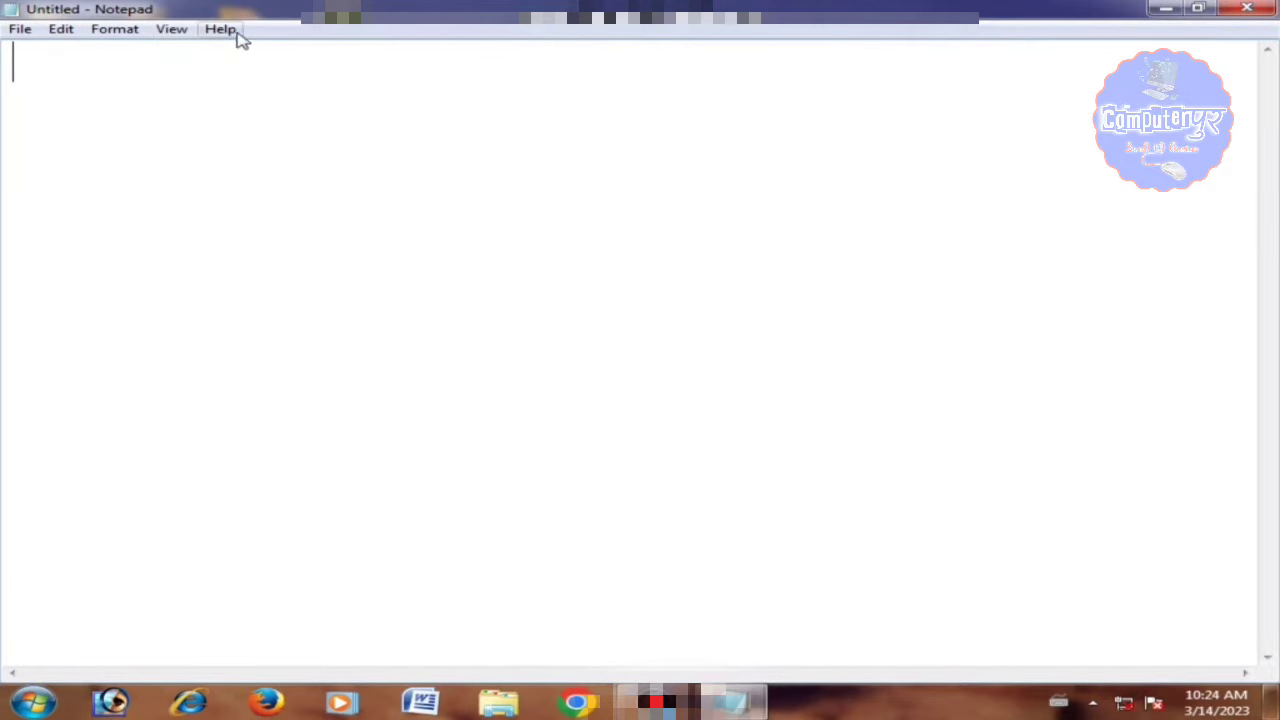
# - Examine Notepad's file, editing and formatting commands without applying any of them
pyautogui.click(24, 32)
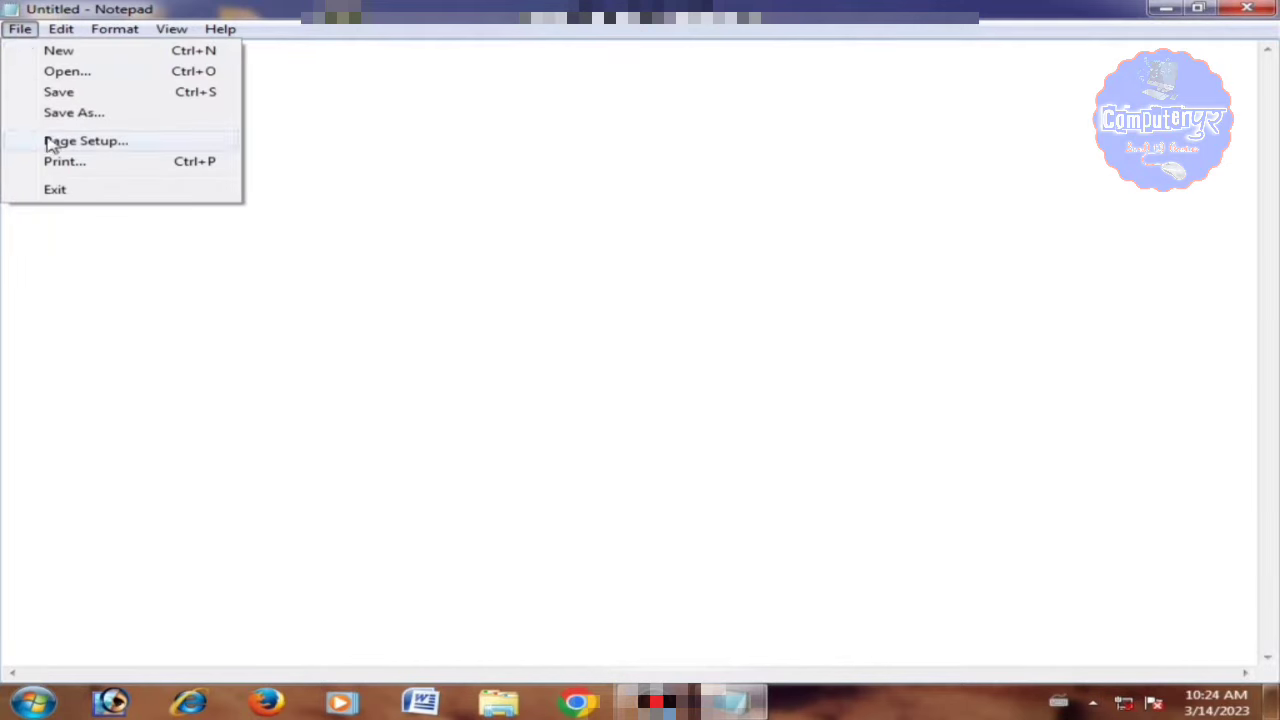
pyautogui.moveTo(60, 29)
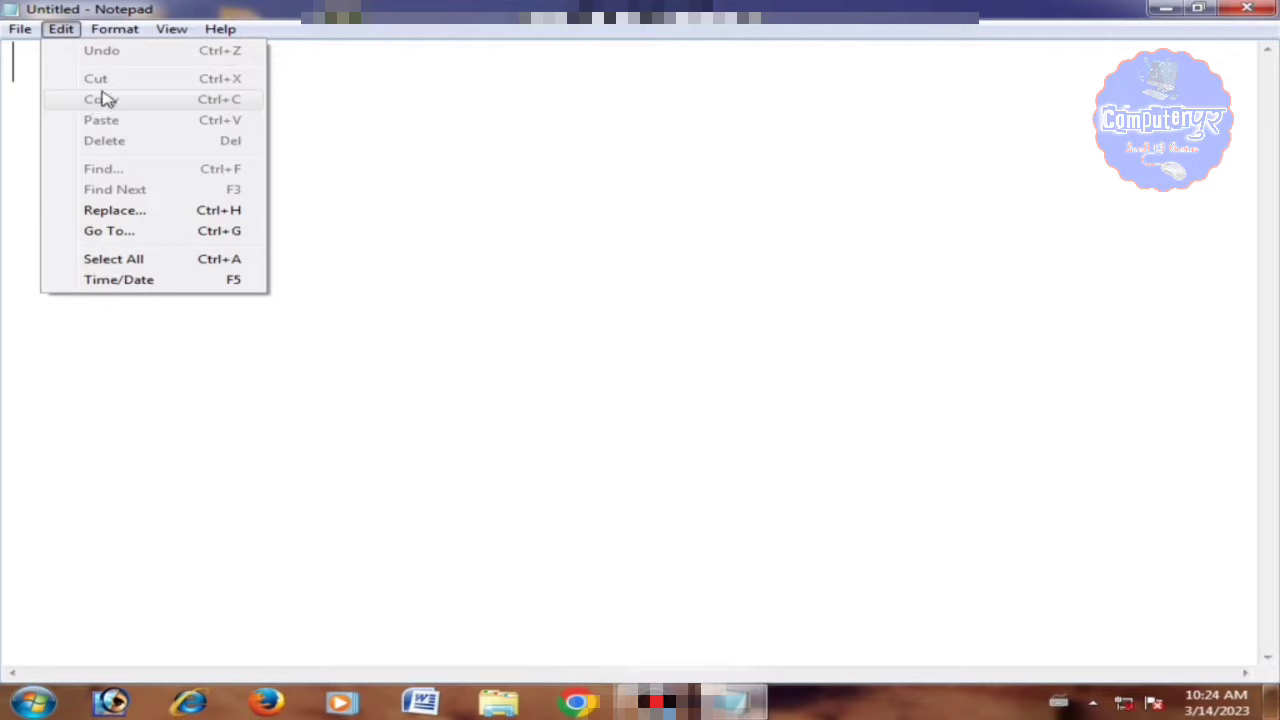
pyautogui.moveTo(115, 32)
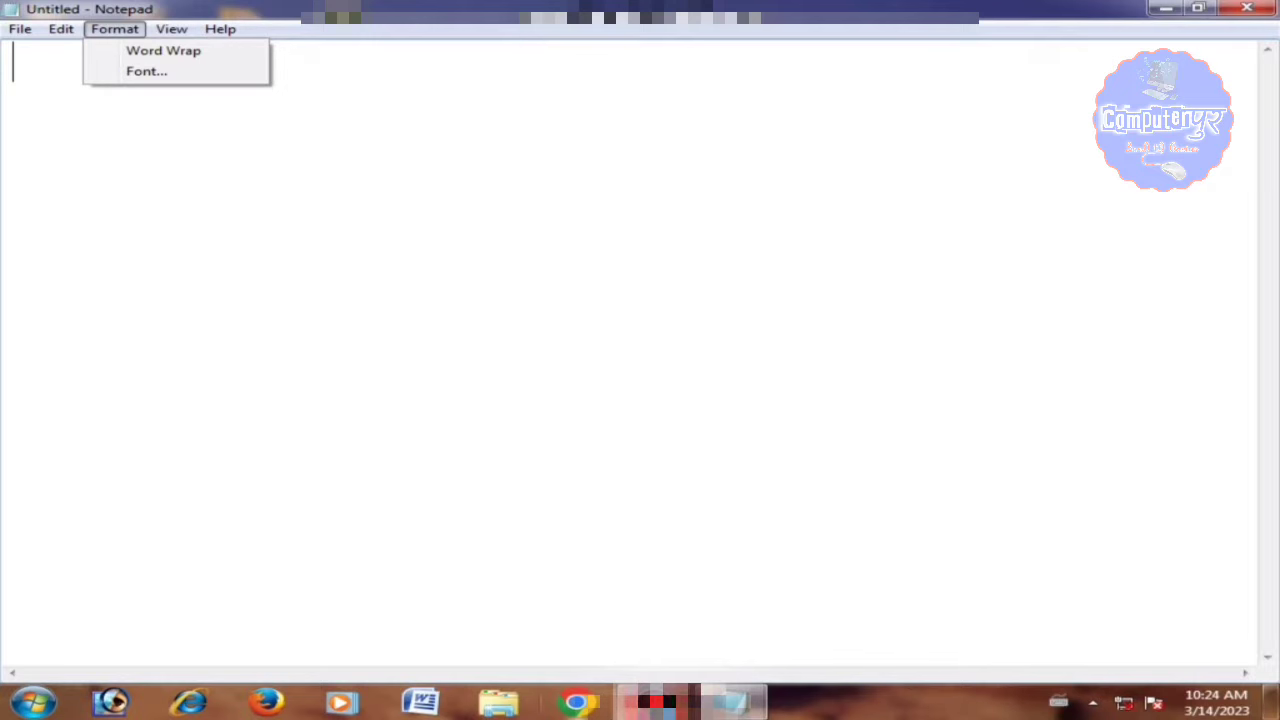
pyautogui.click(608, 111)
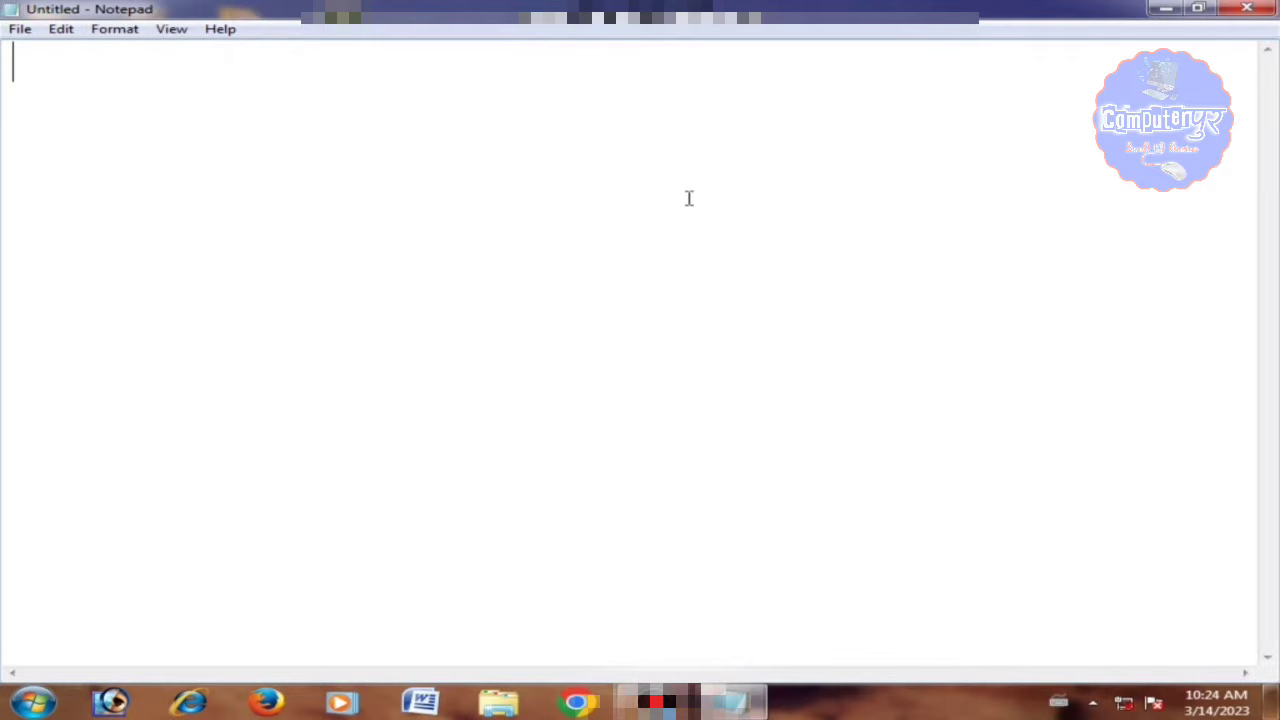
# - Start a new blank document, and open the text document arpit from the Desktop
pyautogui.click(33, 40)
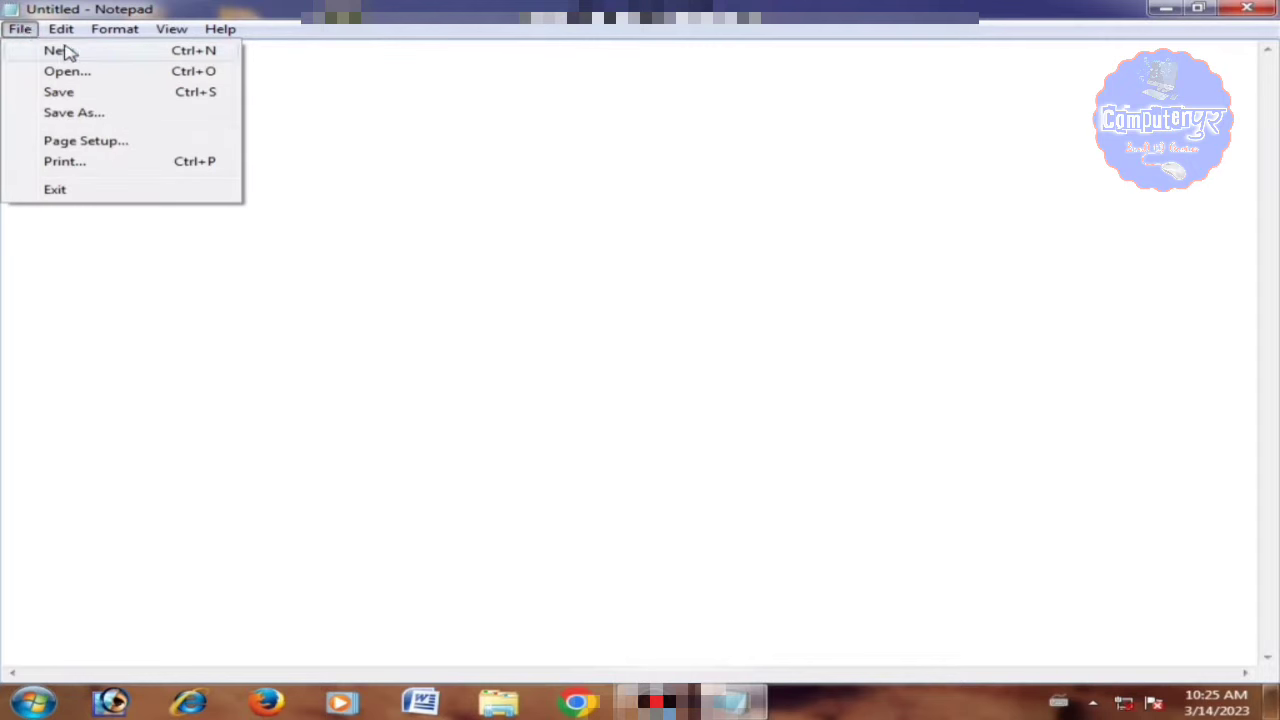
pyautogui.click(70, 52)
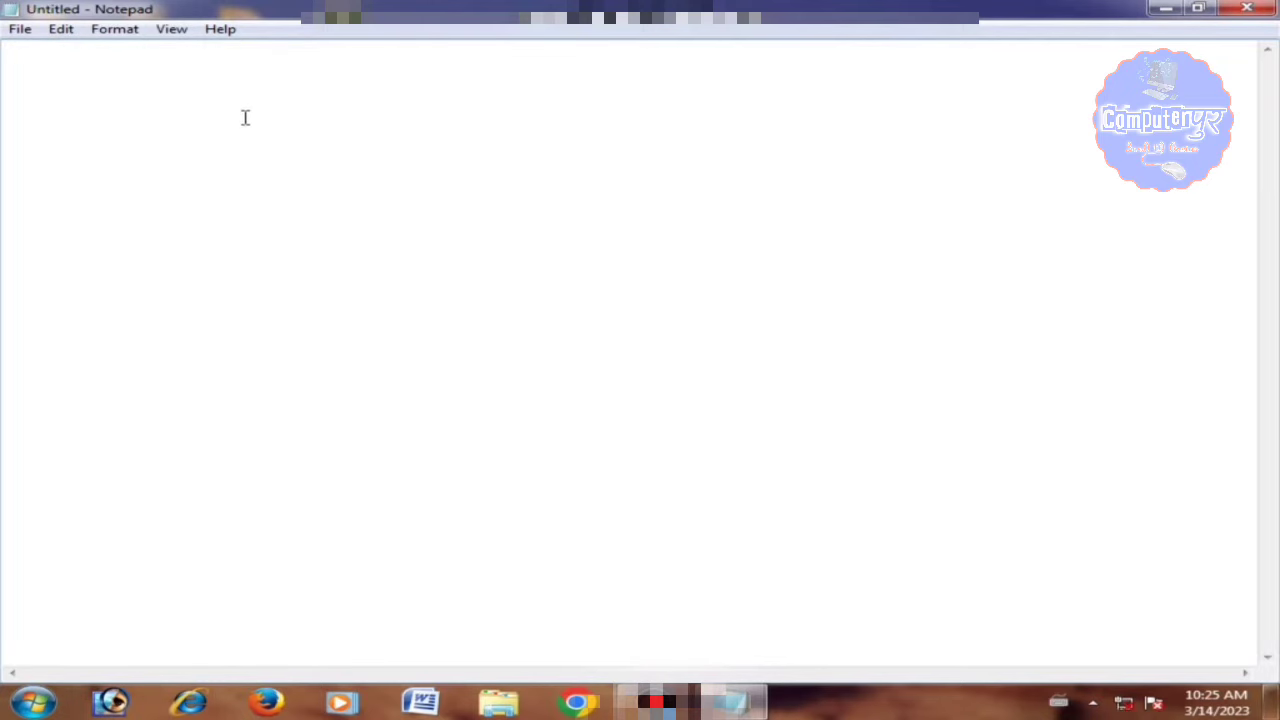
pyautogui.click(20, 34)
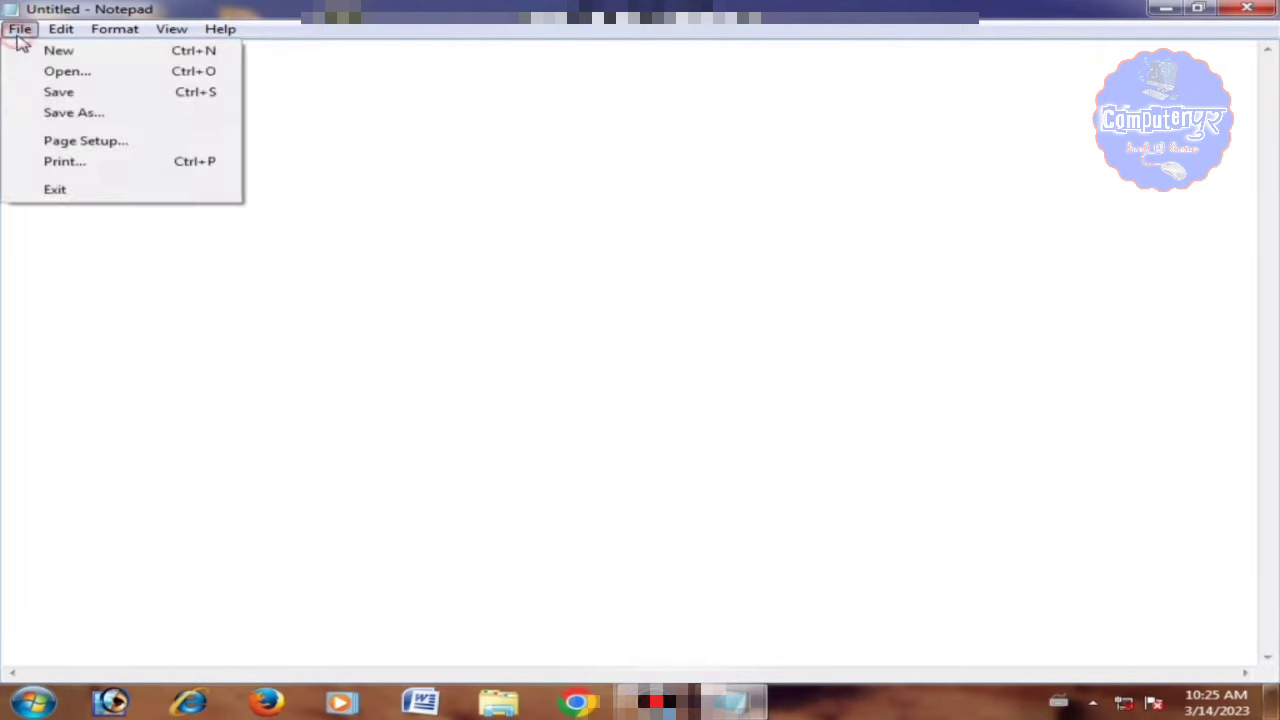
pyautogui.click(88, 75)
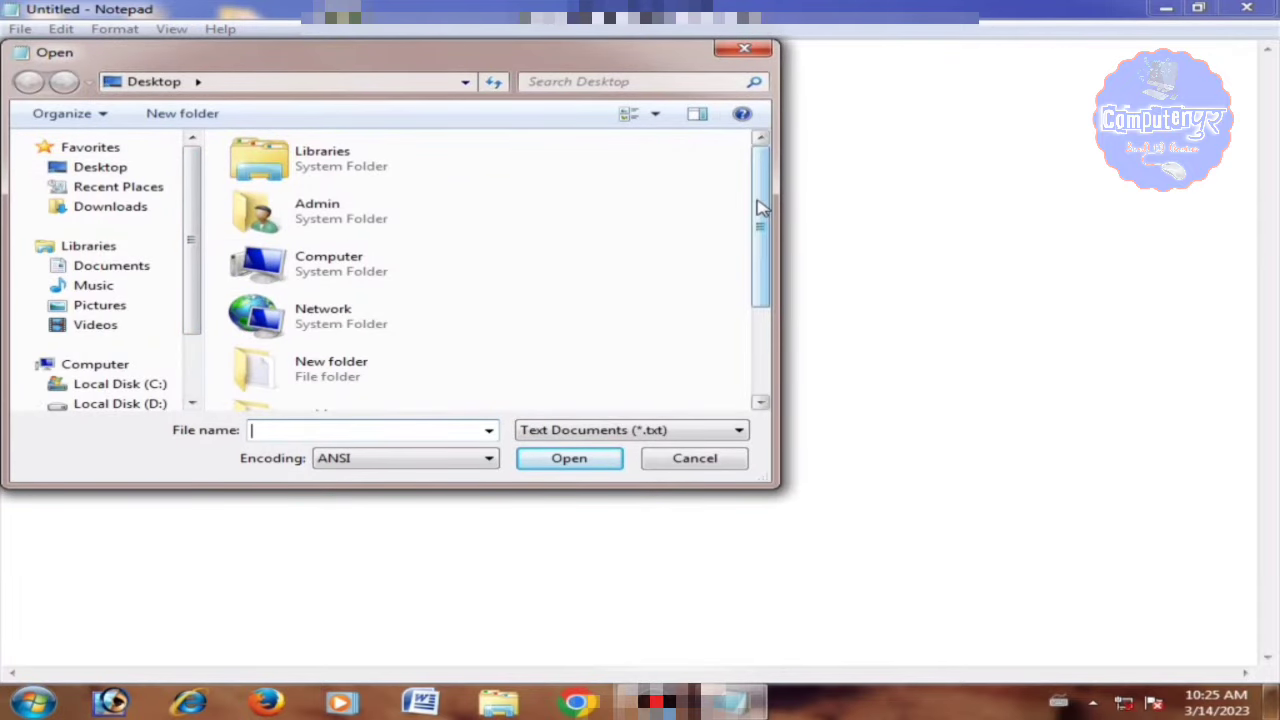
pyautogui.moveTo(757, 200); pyautogui.dragTo(700, 228)
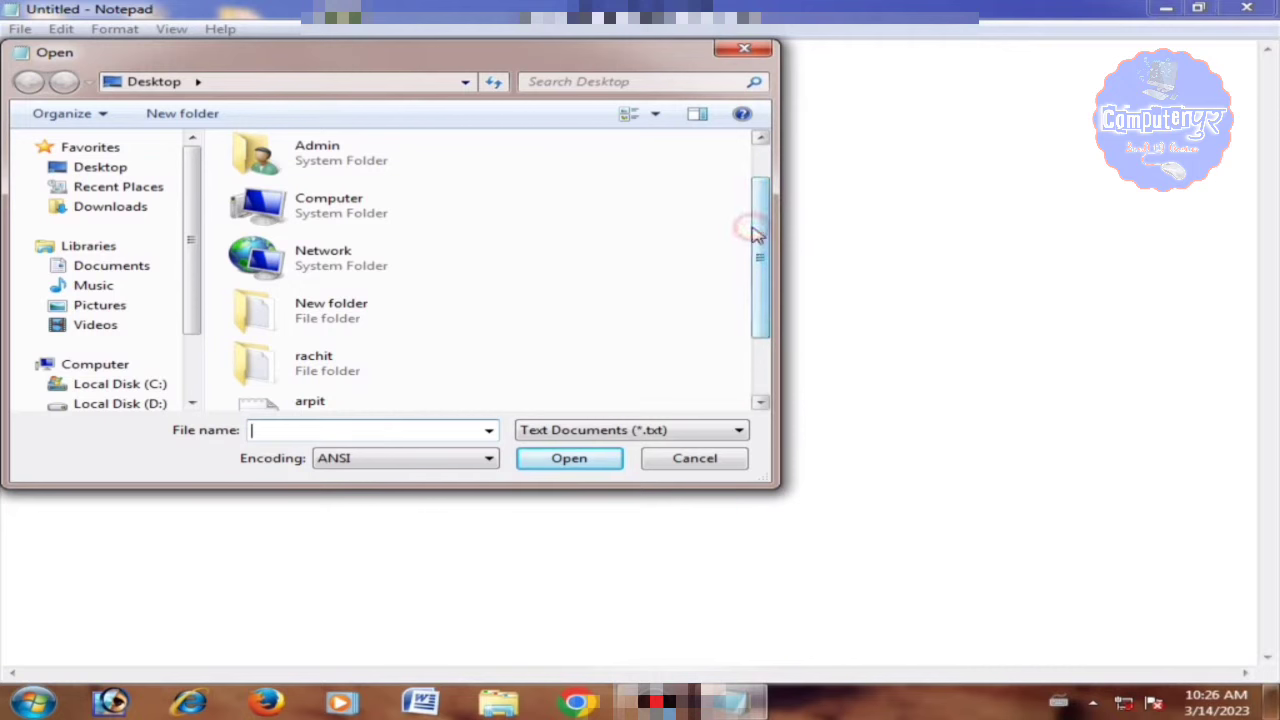
pyautogui.moveTo(751, 229); pyautogui.dragTo(677, 283)
pyautogui.click(355, 340)
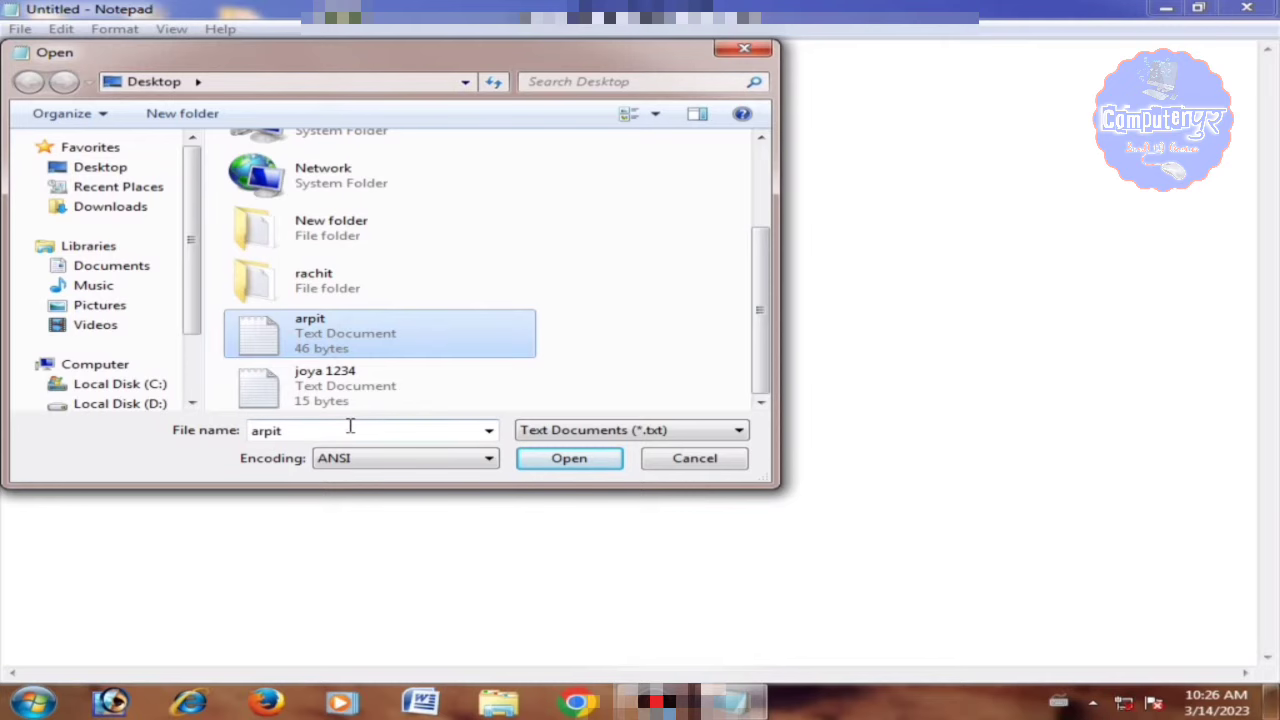
pyautogui.click(570, 458)
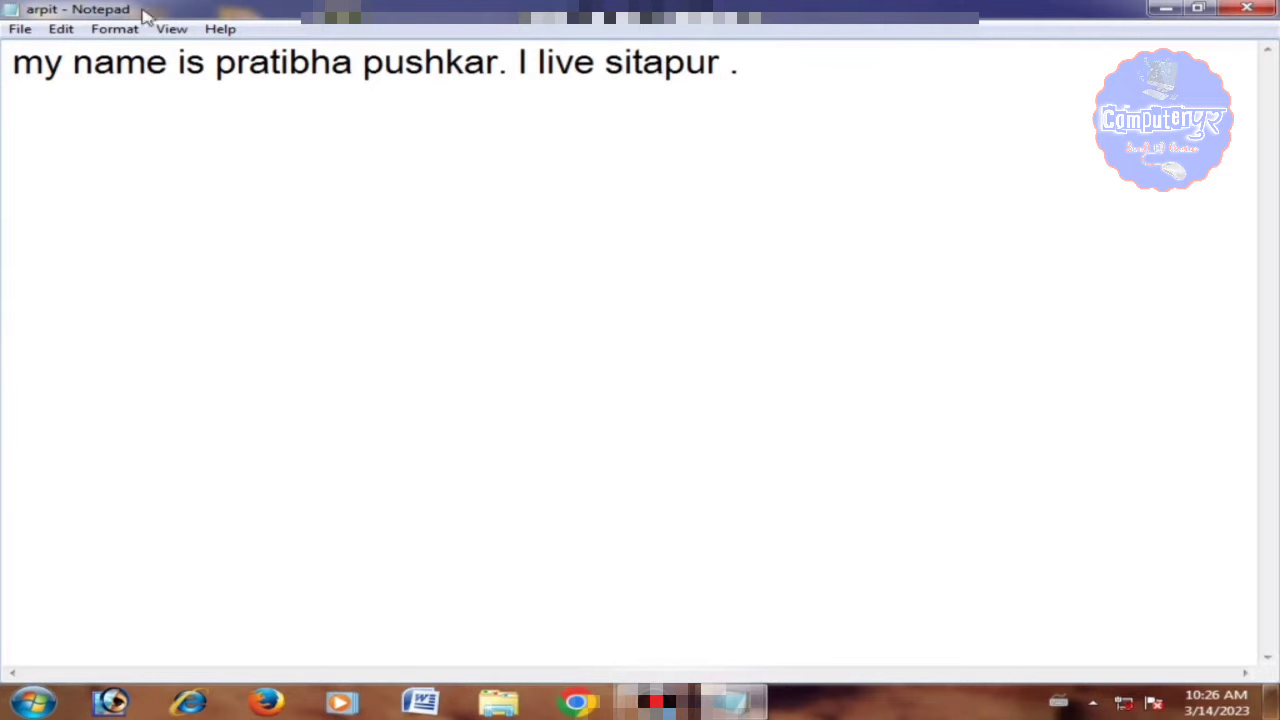
# - Select the whole line of text in the opened arpit document
pyautogui.click(61, 29)
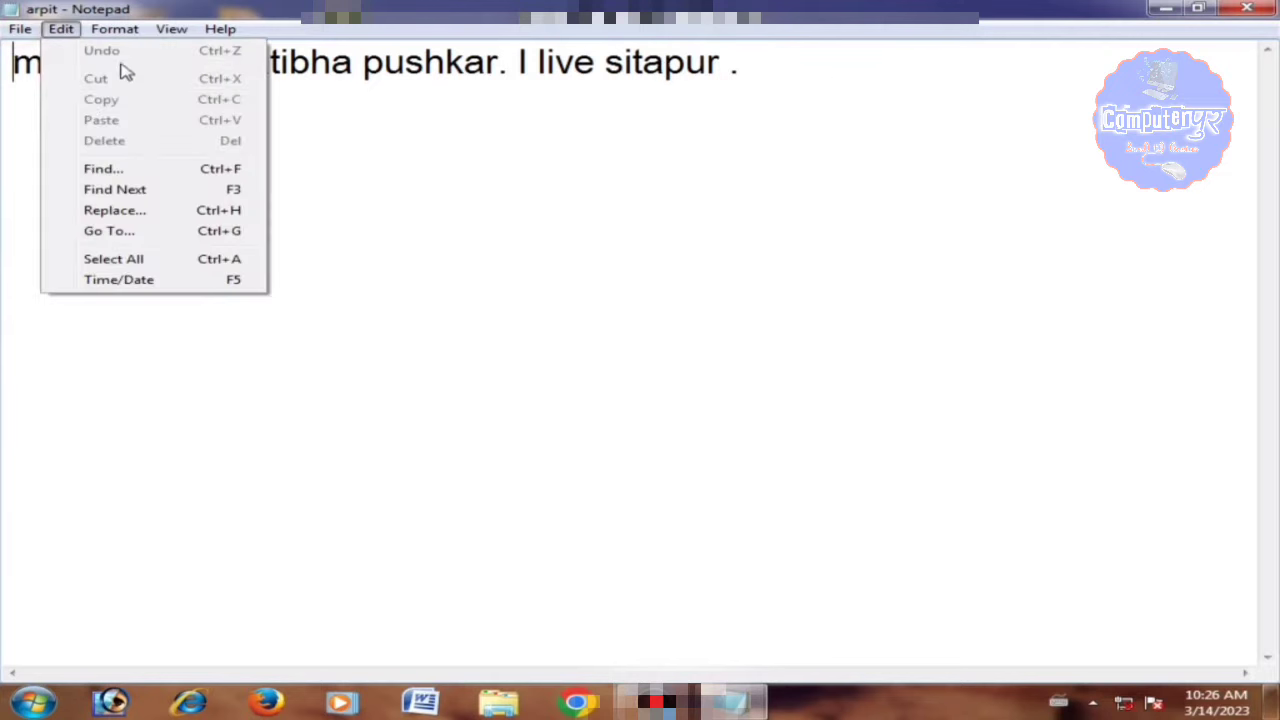
pyautogui.click(21, 30)
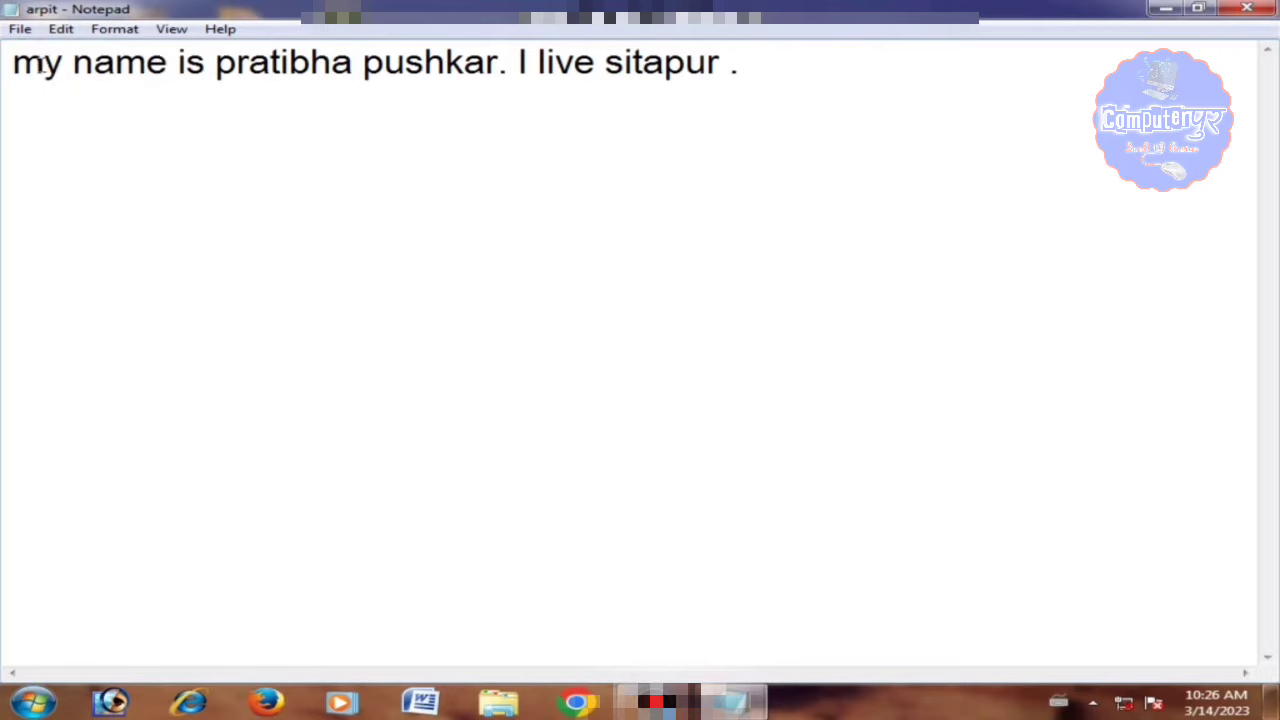
pyautogui.click(22, 30)
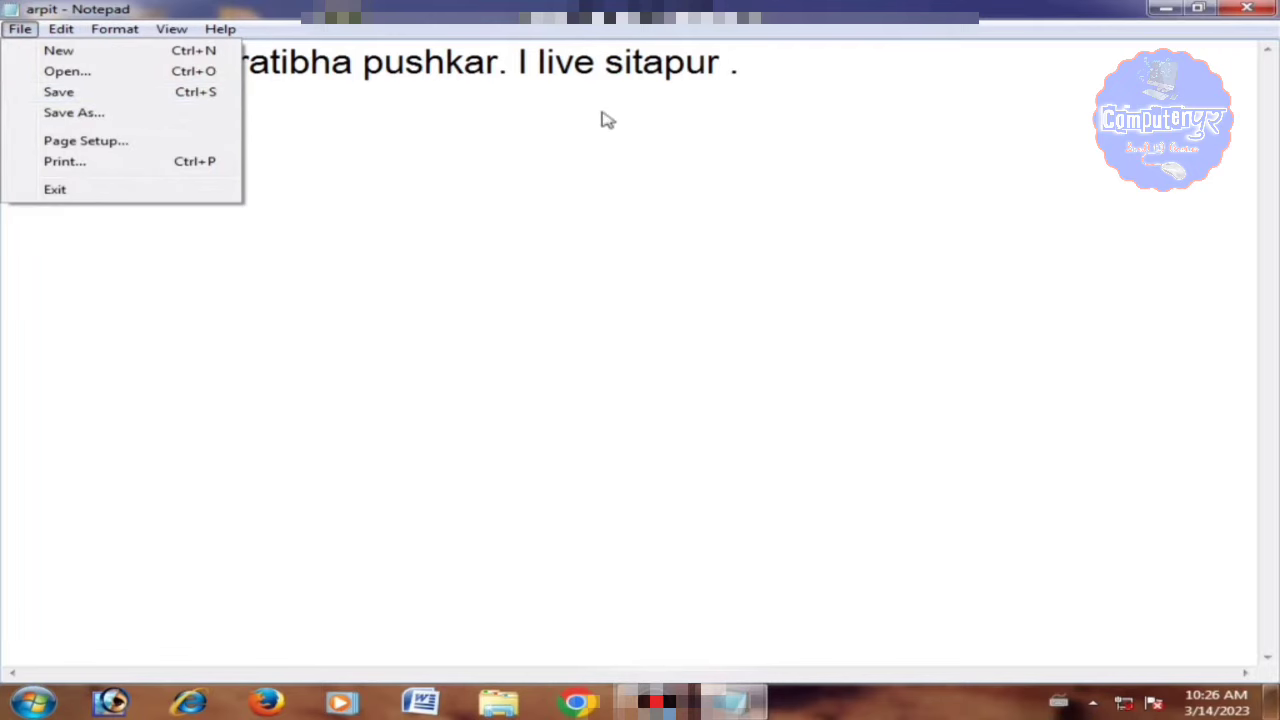
pyautogui.click(752, 66)
pyautogui.moveTo(752, 66); pyautogui.dragTo(7, 122)
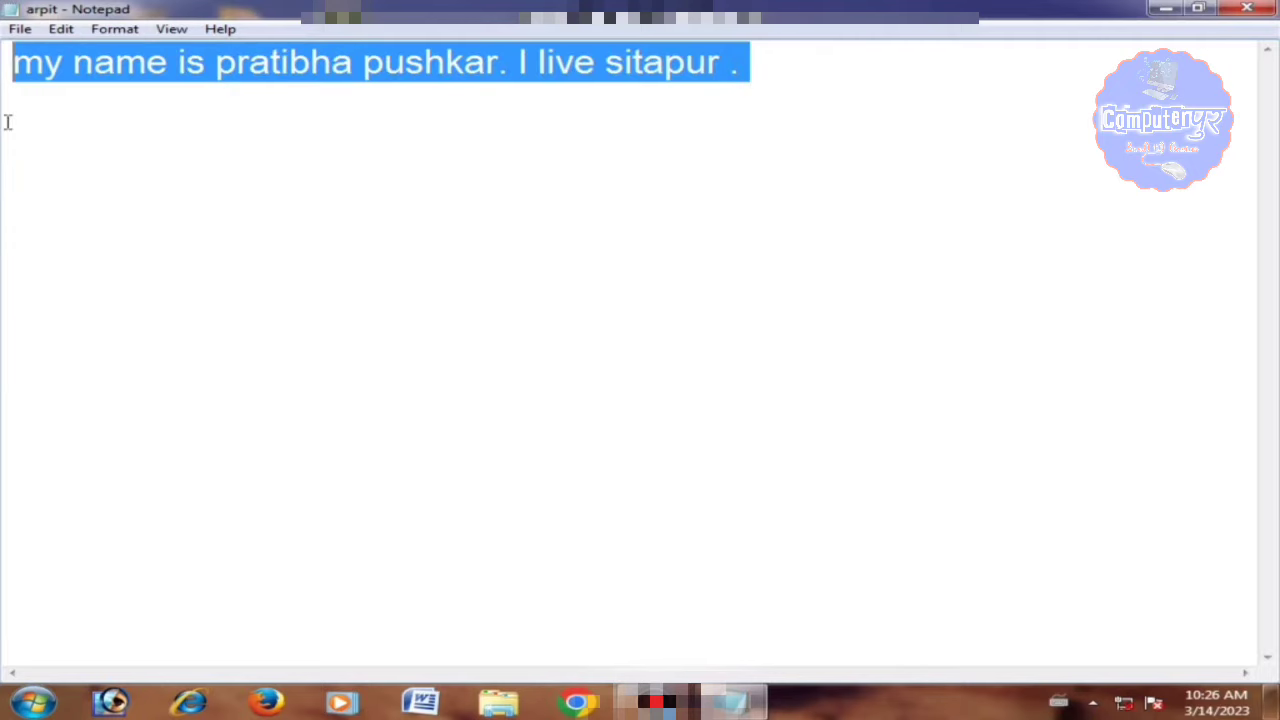
# - Create a new blank document and enter the text "sdf;g;f" in it
pyautogui.click(20, 29)
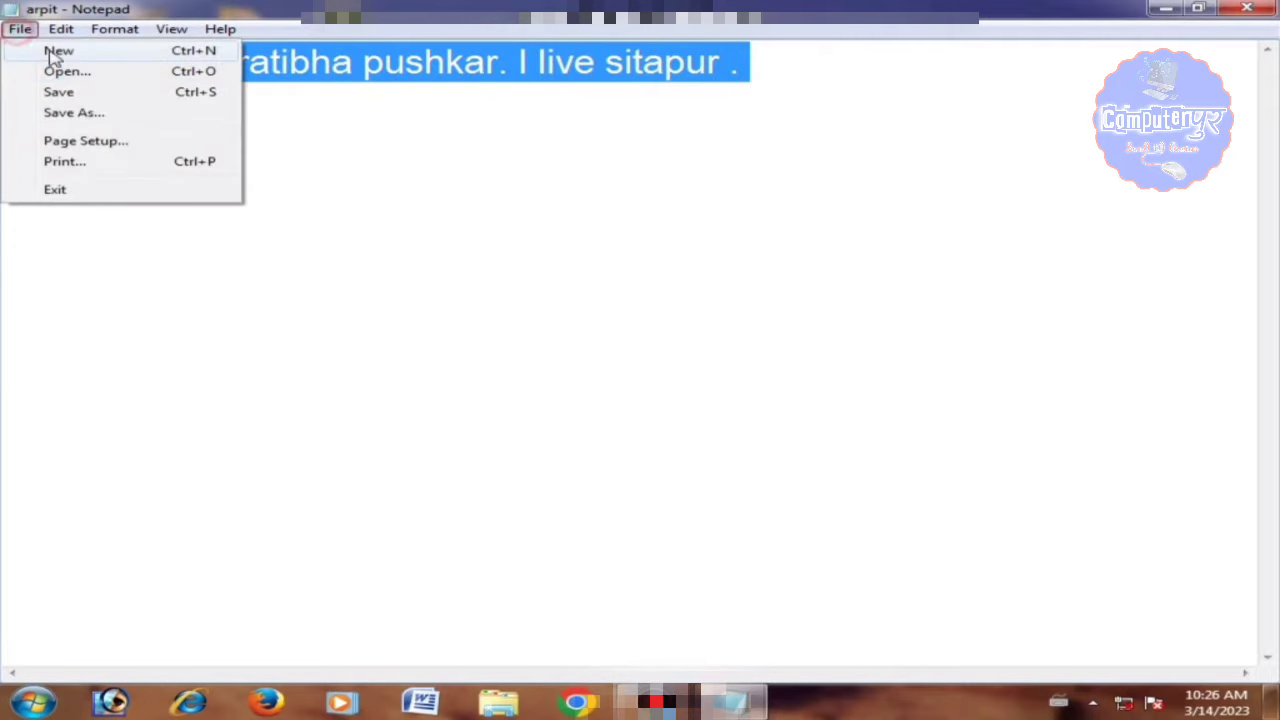
pyautogui.click(50, 52)
pyautogui.click(499, 124)
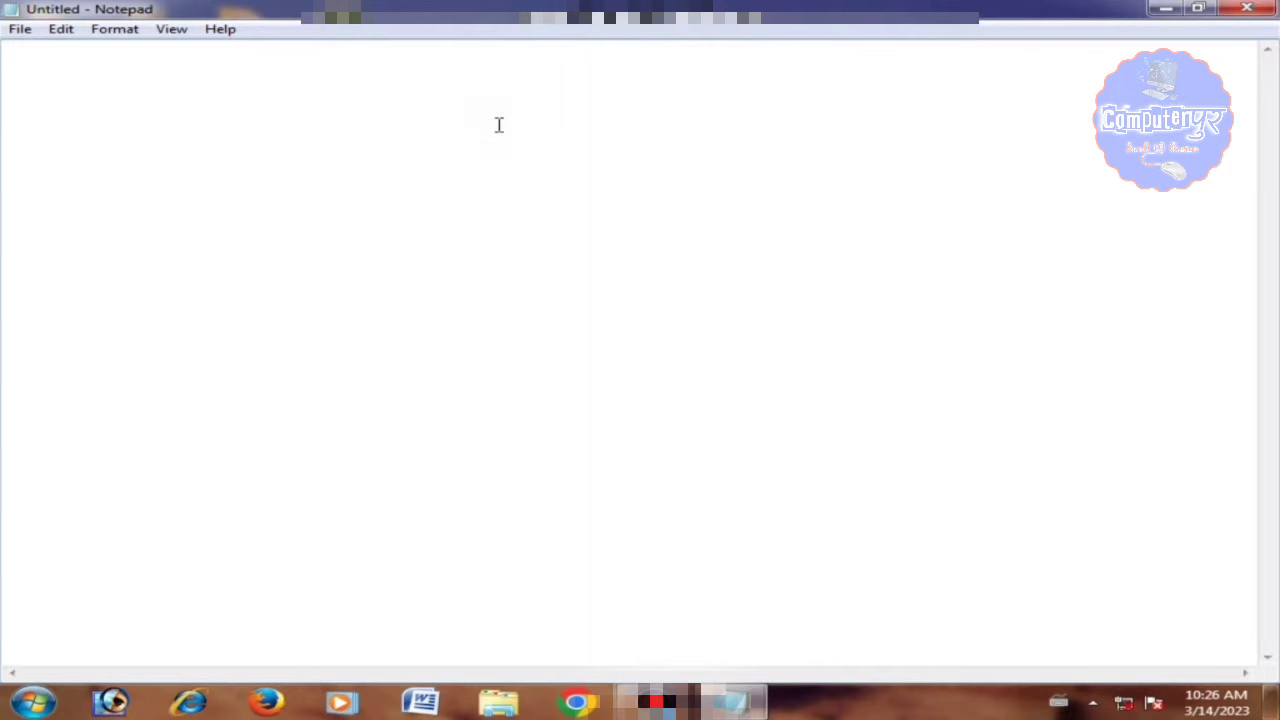
pyautogui.write('sdf;g;f')
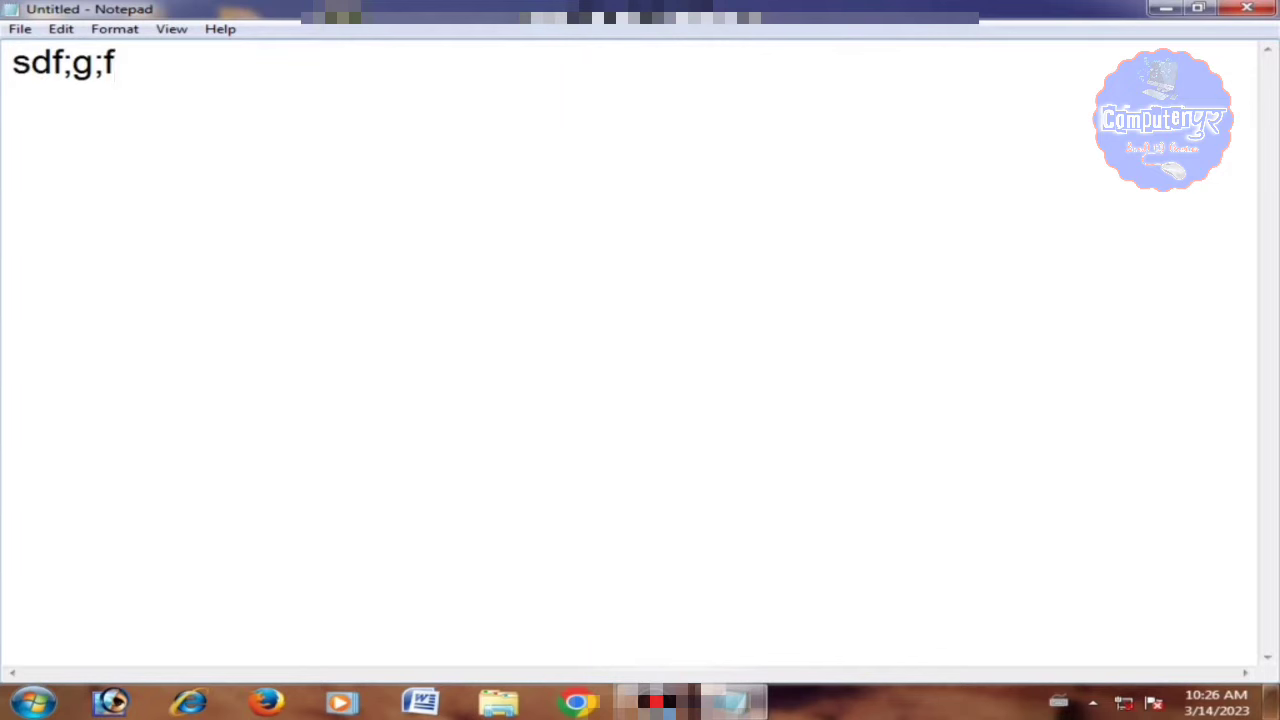
# - Save the document to the Desktop as suhel, and check for its file on the desktop before returning to the document
pyautogui.click(20, 29)
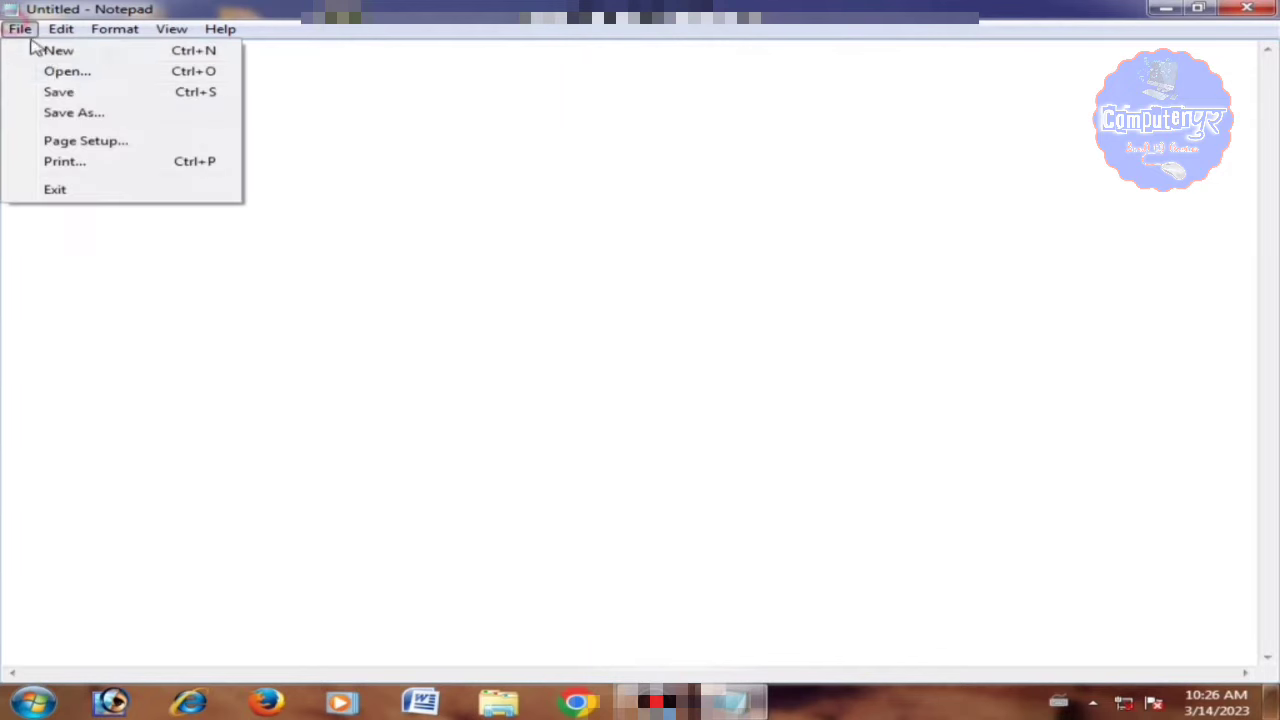
pyautogui.click(58, 92)
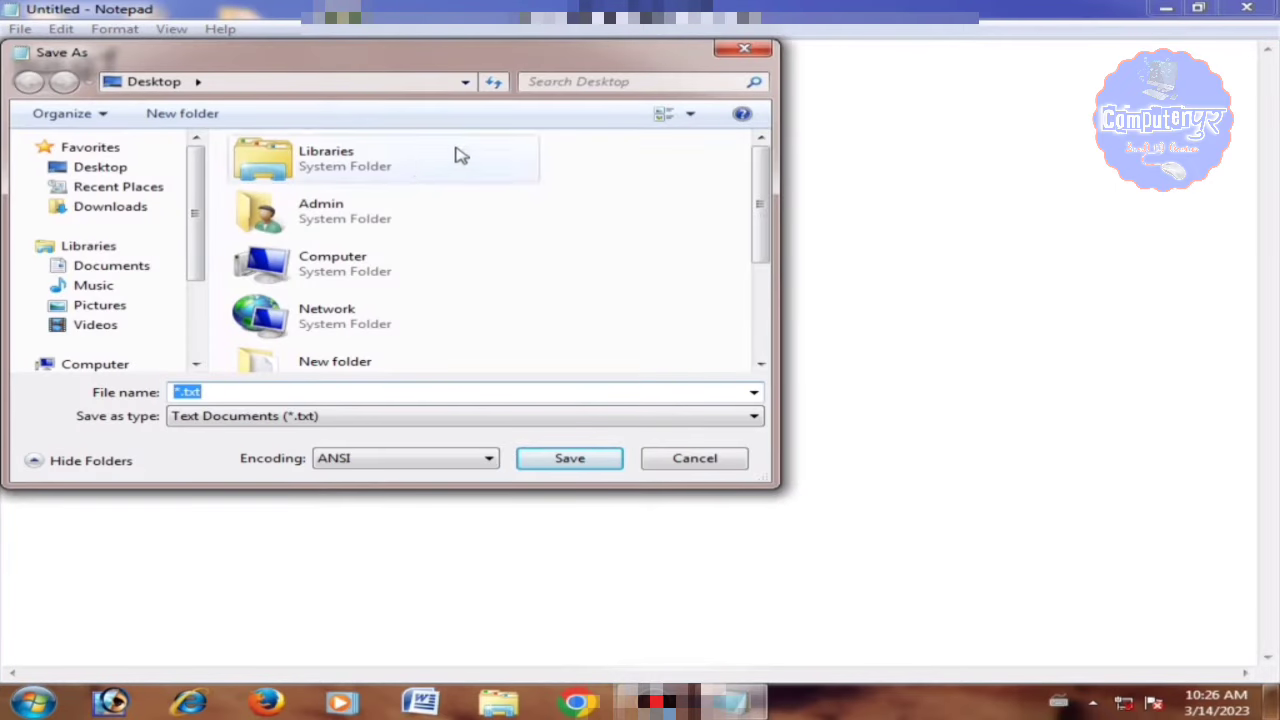
pyautogui.click(102, 168)
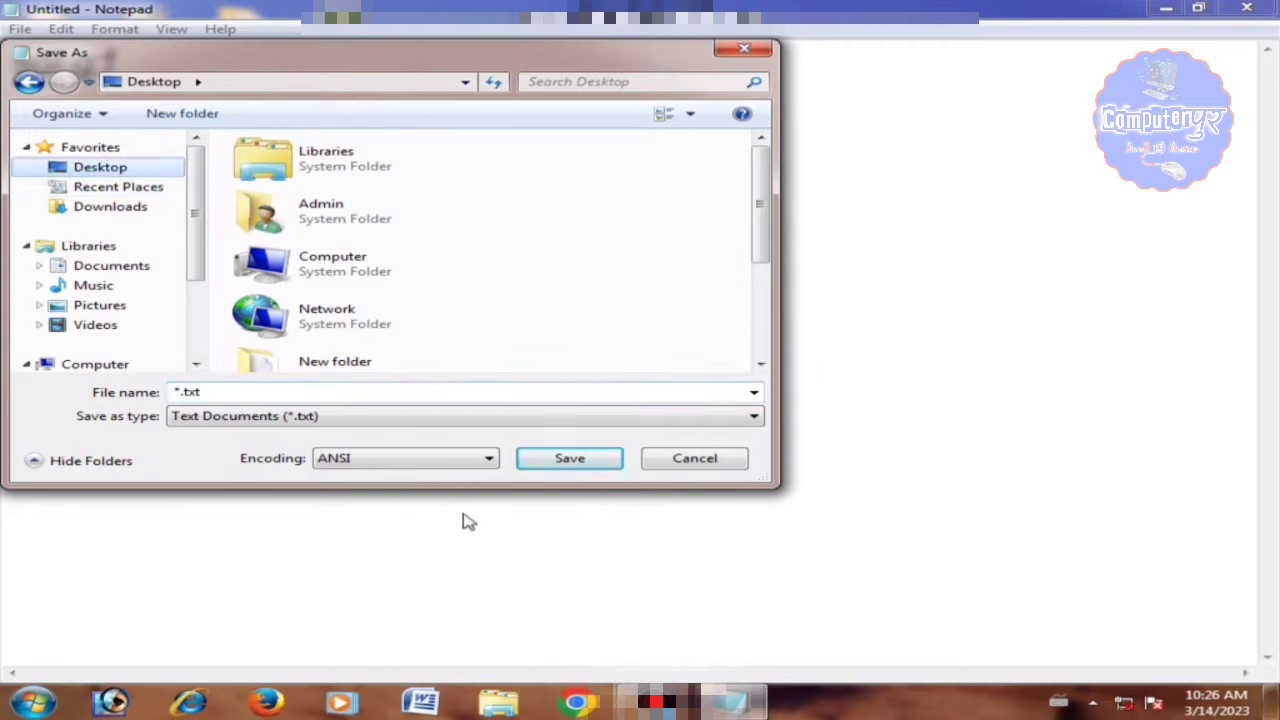
pyautogui.click(375, 388)
pyautogui.press('BackSpace')
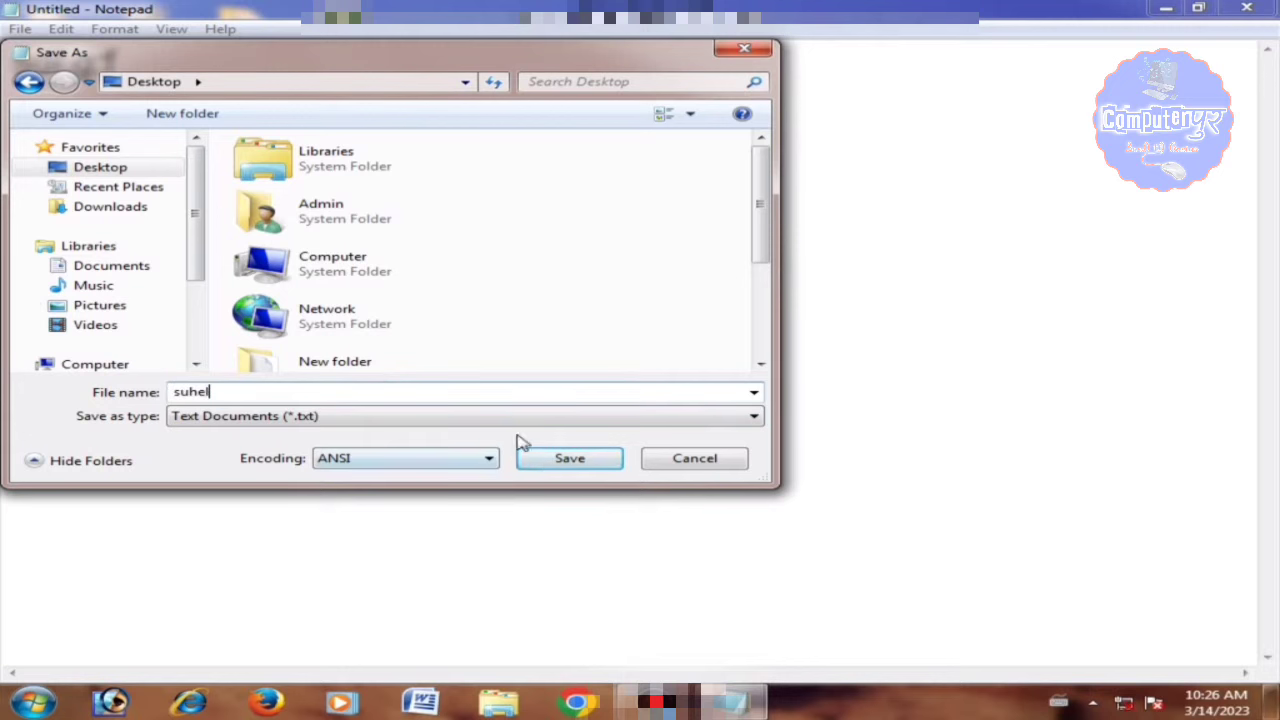
pyautogui.click(588, 462)
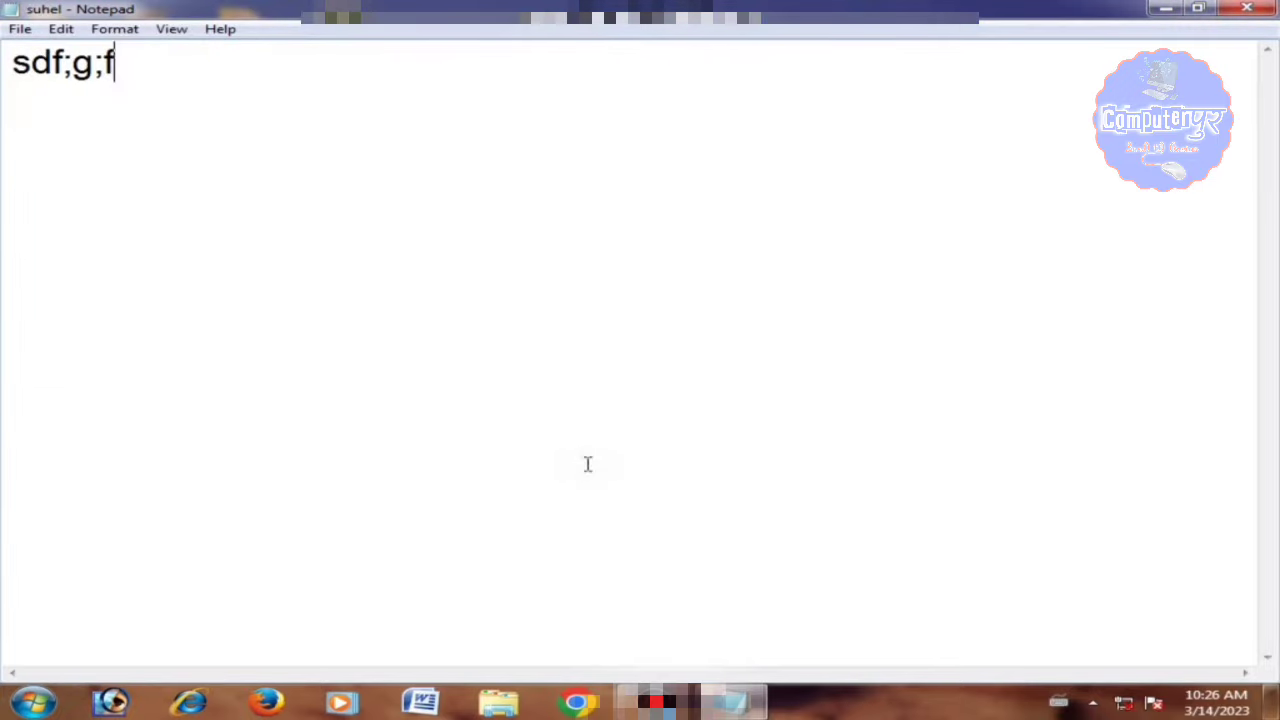
pyautogui.click(1165, 9)
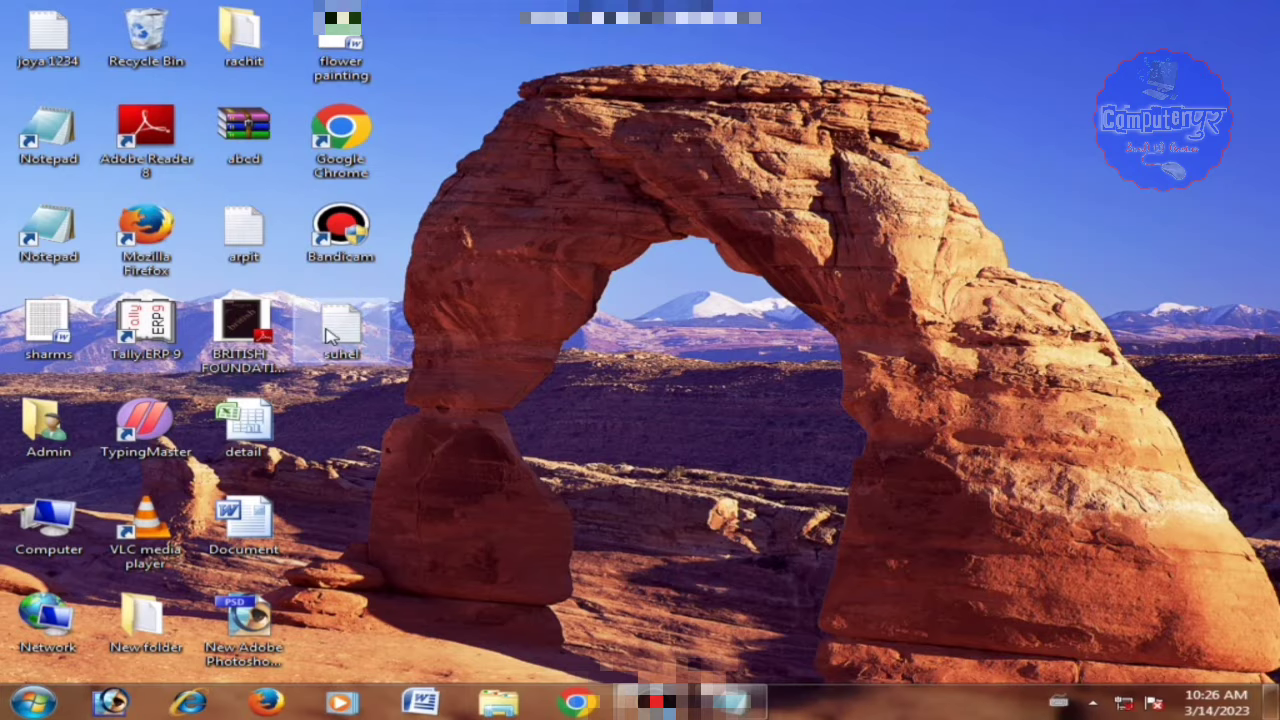
pyautogui.click(733, 702)
# - Save a copy of the suhel document in the Pictures library under the name mohit
pyautogui.click(20, 29)
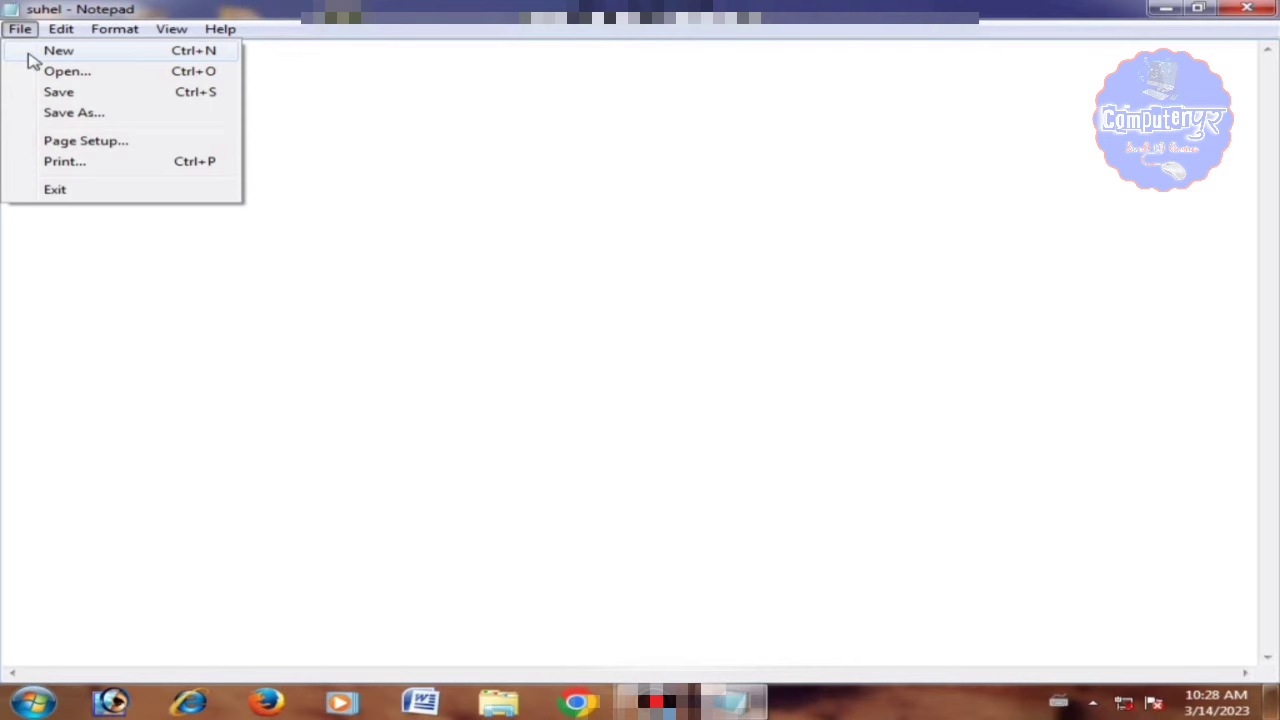
pyautogui.click(75, 113)
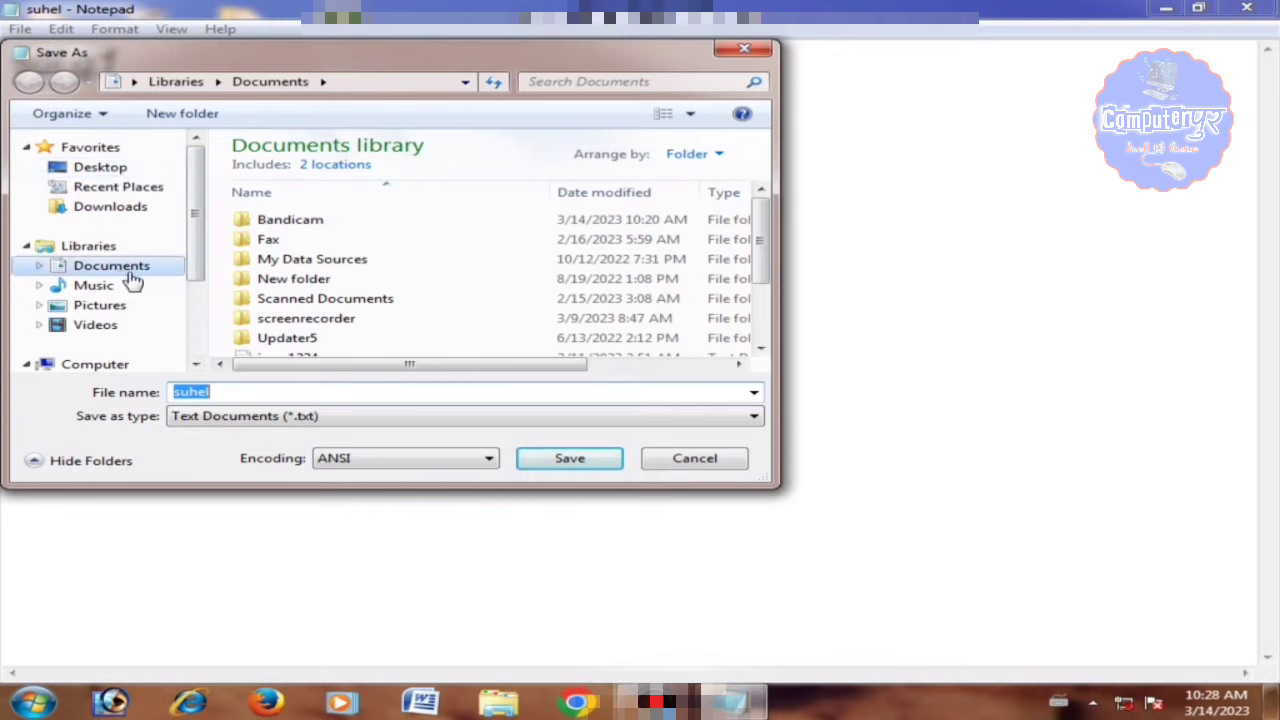
pyautogui.click(137, 313)
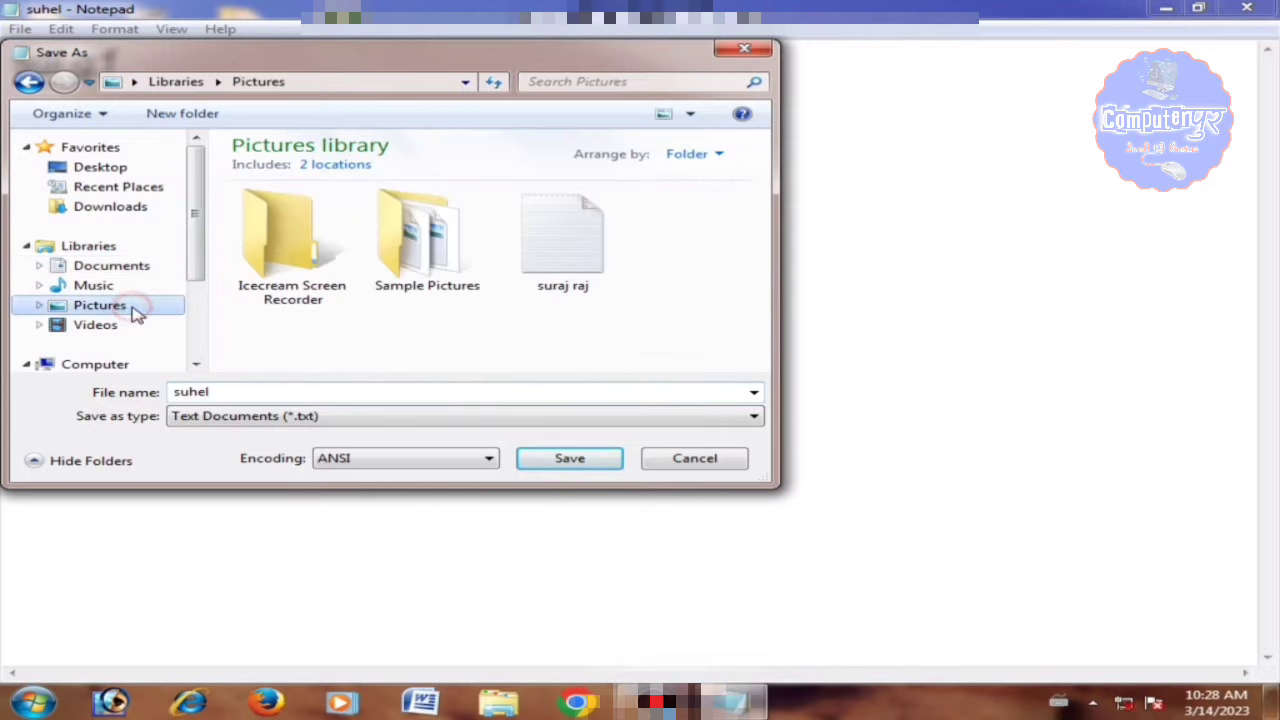
pyautogui.click(316, 390)
pyautogui.press('BackSpace')
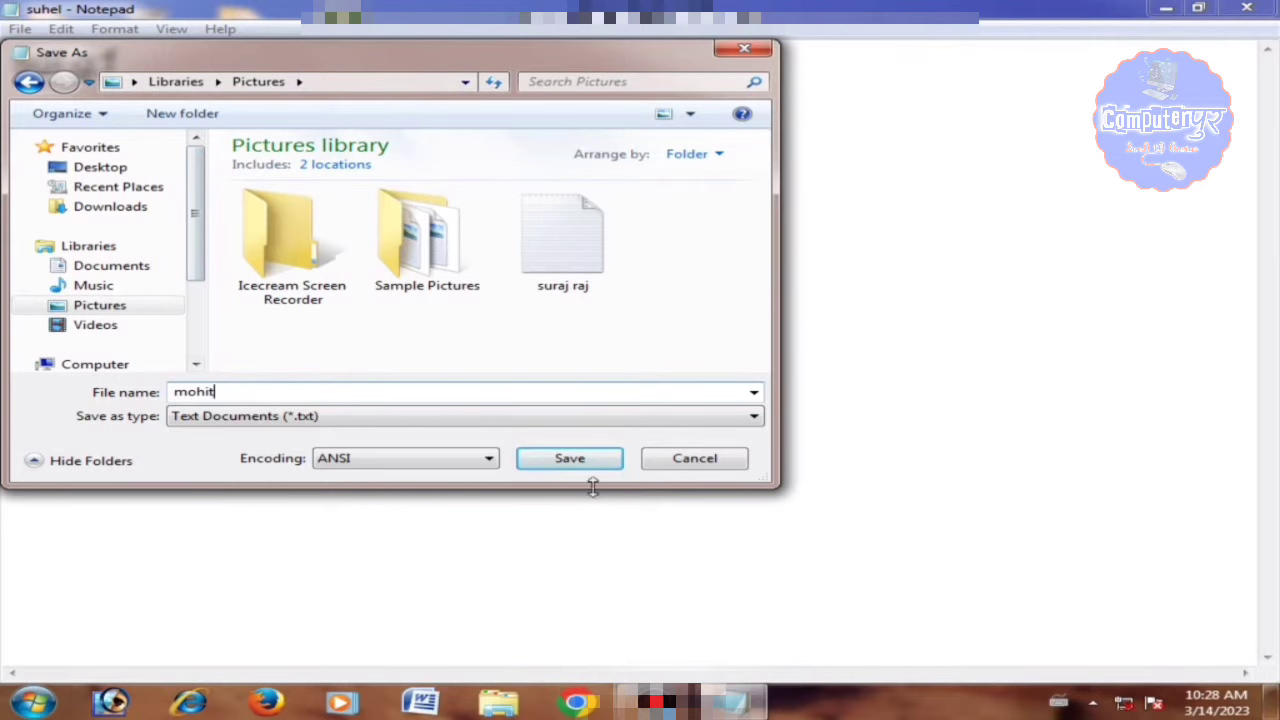
pyautogui.click(567, 458)
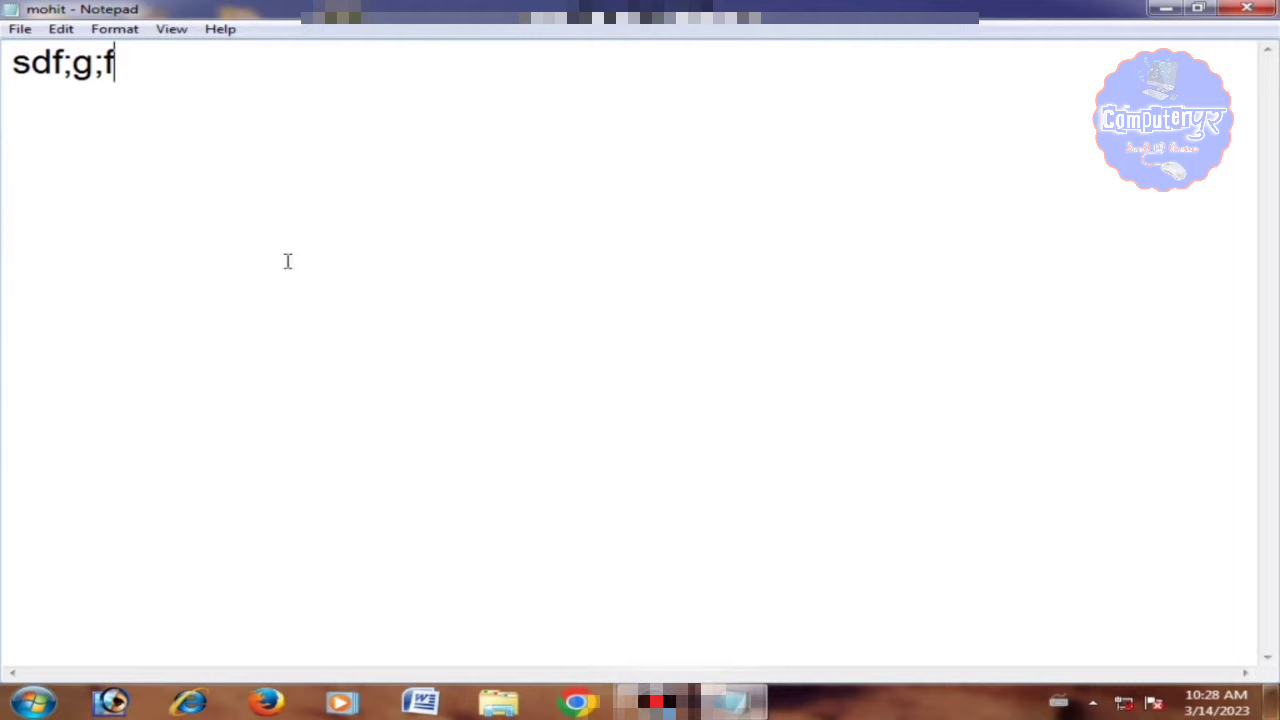
# - In the page setup, choose A4 paper with the Automatically Select source, and try landscape orientation before returning to portrait
pyautogui.click(20, 29)
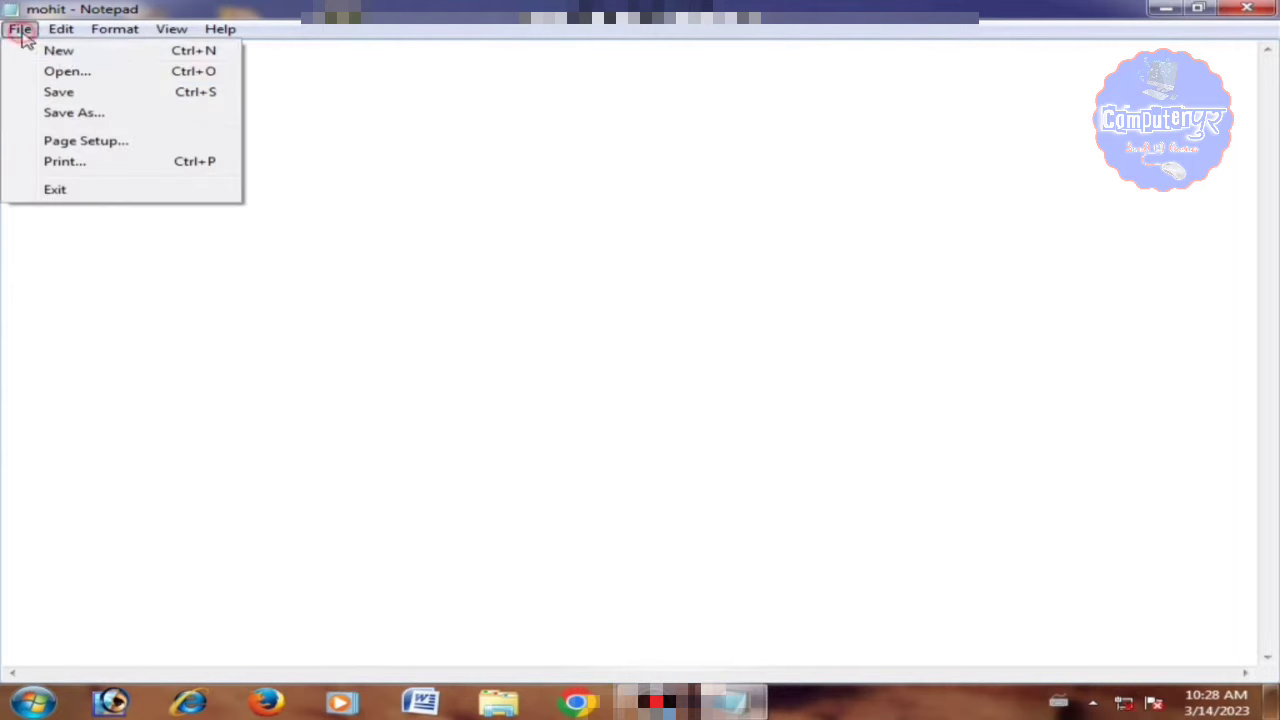
pyautogui.click(110, 143)
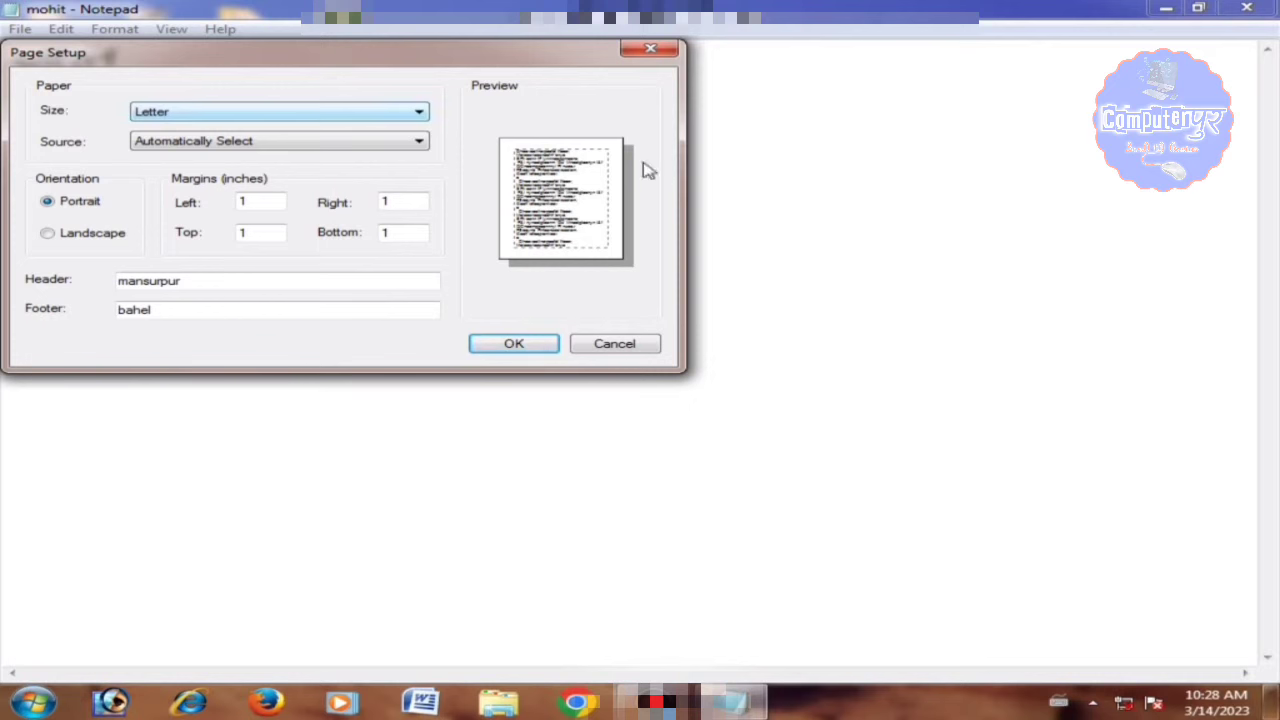
pyautogui.click(346, 120)
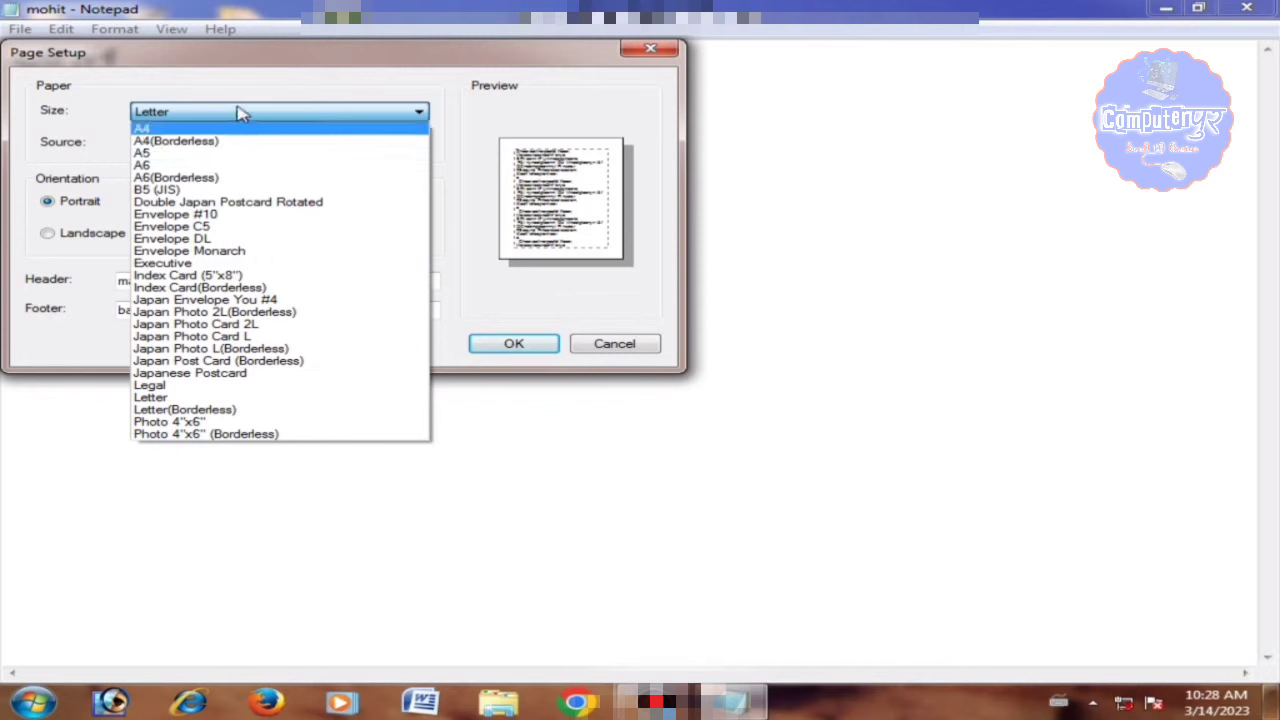
pyautogui.click(190, 129)
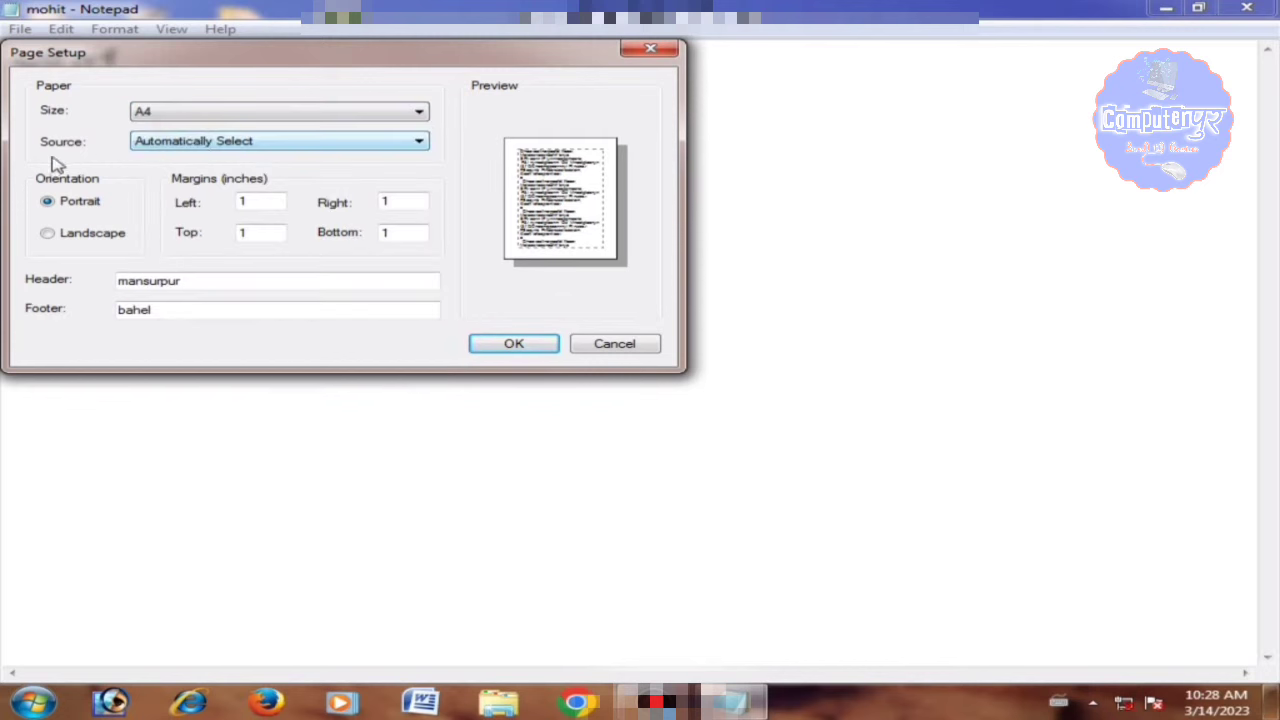
pyautogui.click(190, 144)
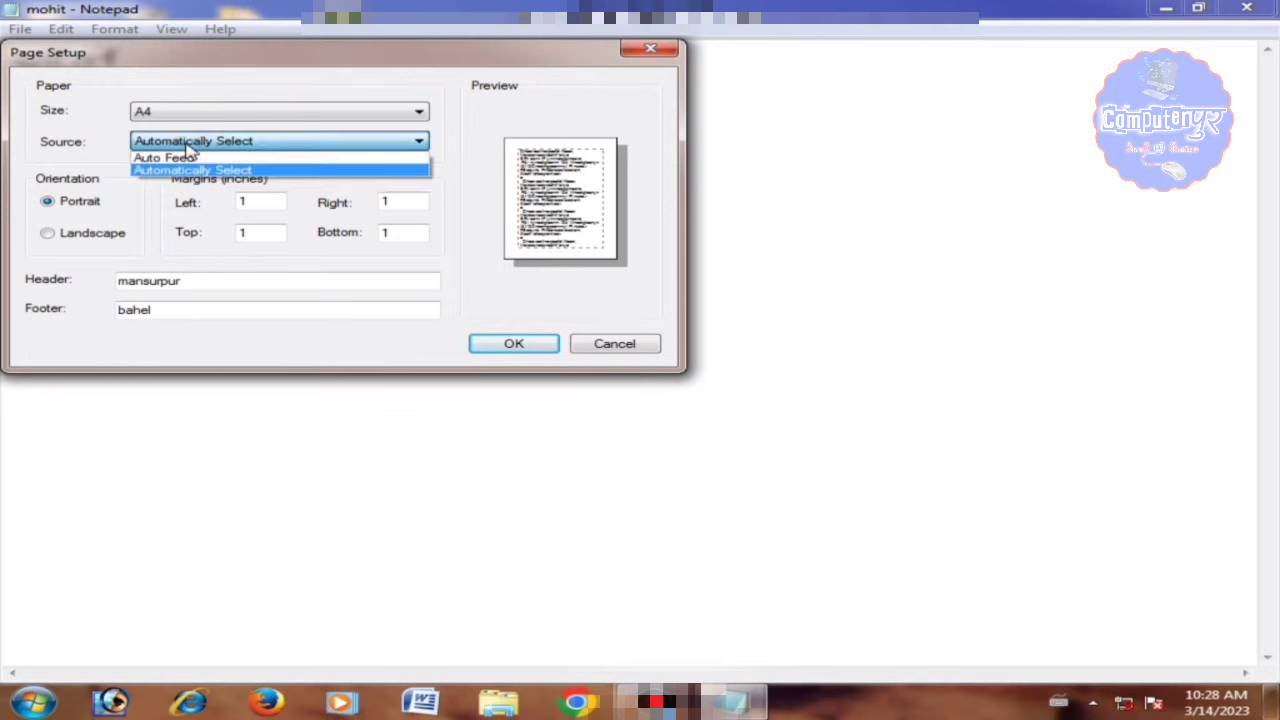
pyautogui.click(184, 172)
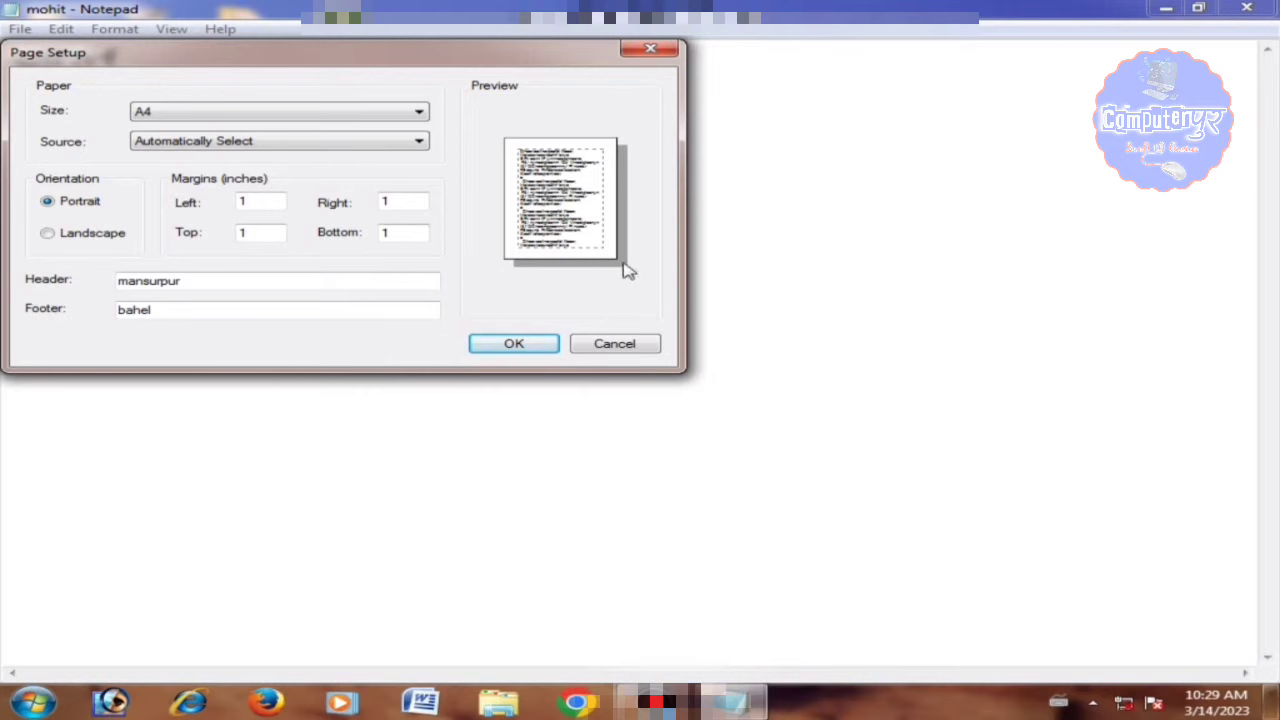
pyautogui.click(77, 243)
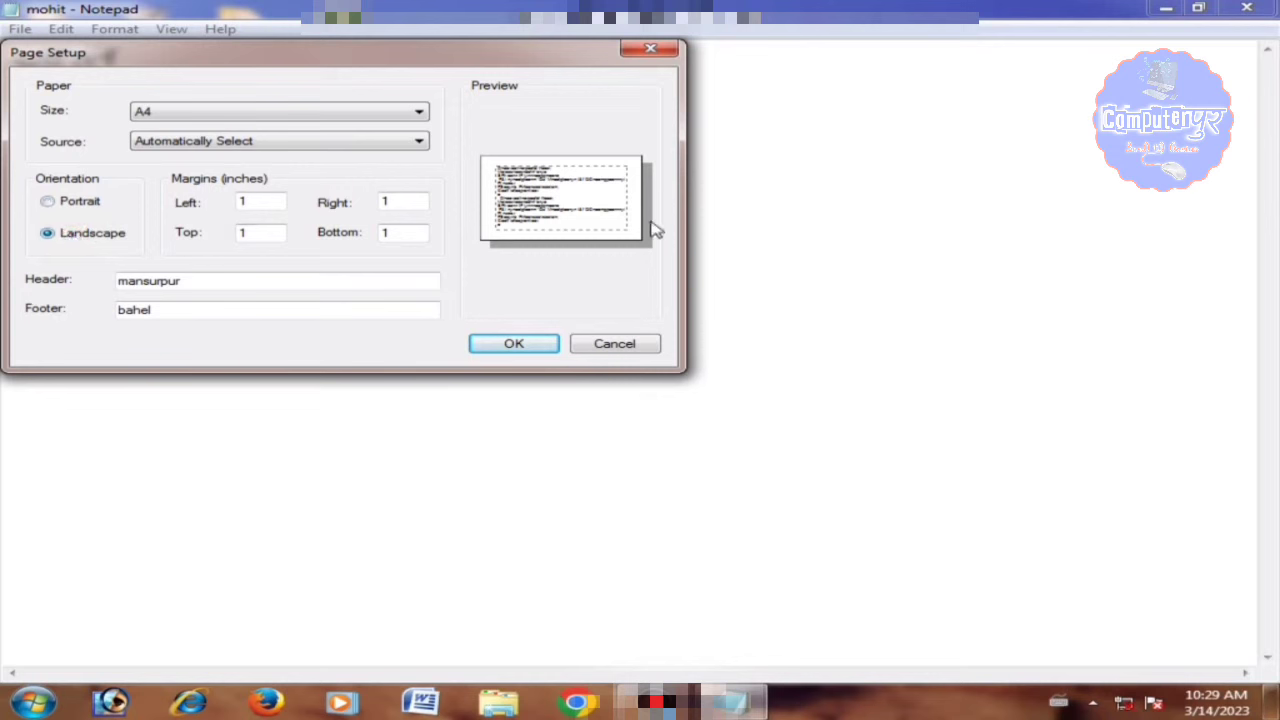
pyautogui.click(48, 201)
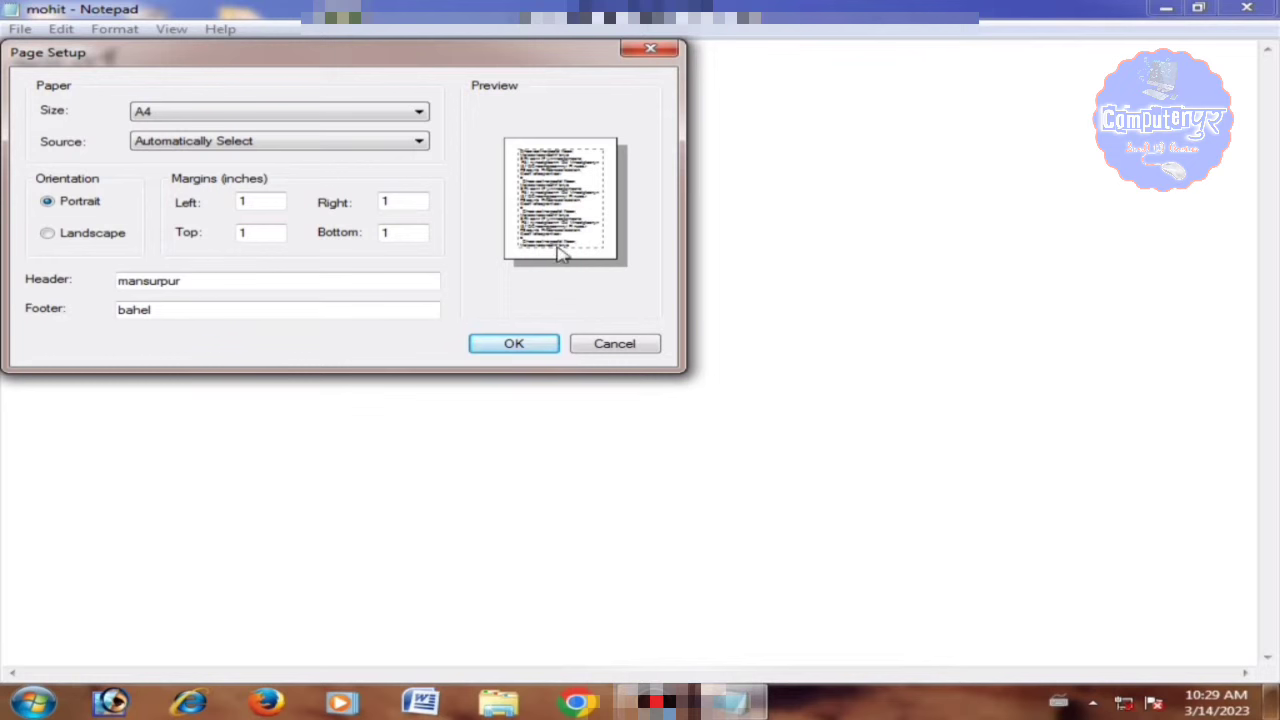
# - Set the left, right, top and bottom page margins to 0.5 inches each
pyautogui.click(262, 200)
pyautogui.press('BackSpace')
pyautogui.write('0.')
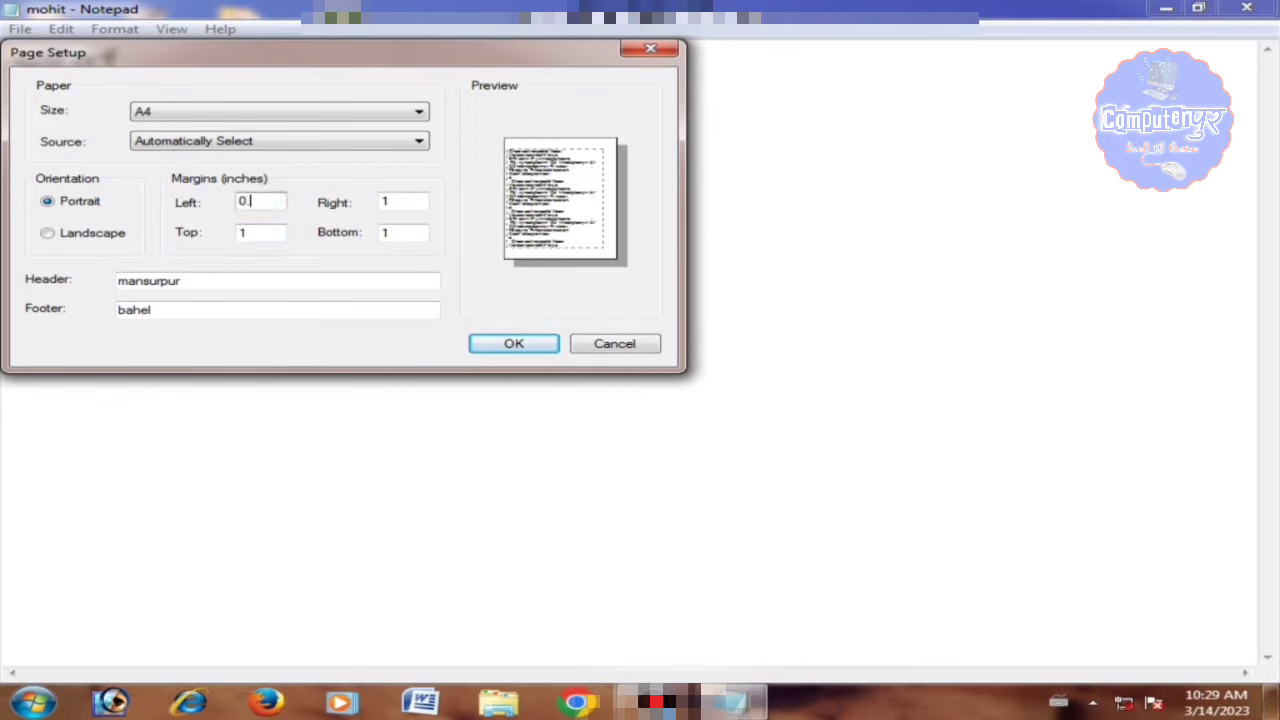
pyautogui.write('5')
pyautogui.click(391, 201)
pyautogui.press('BackSpace')
pyautogui.write('0.5')
pyautogui.press('Tab')
pyautogui.write('0.5')
pyautogui.press('Tab')
pyautogui.write('0.5')
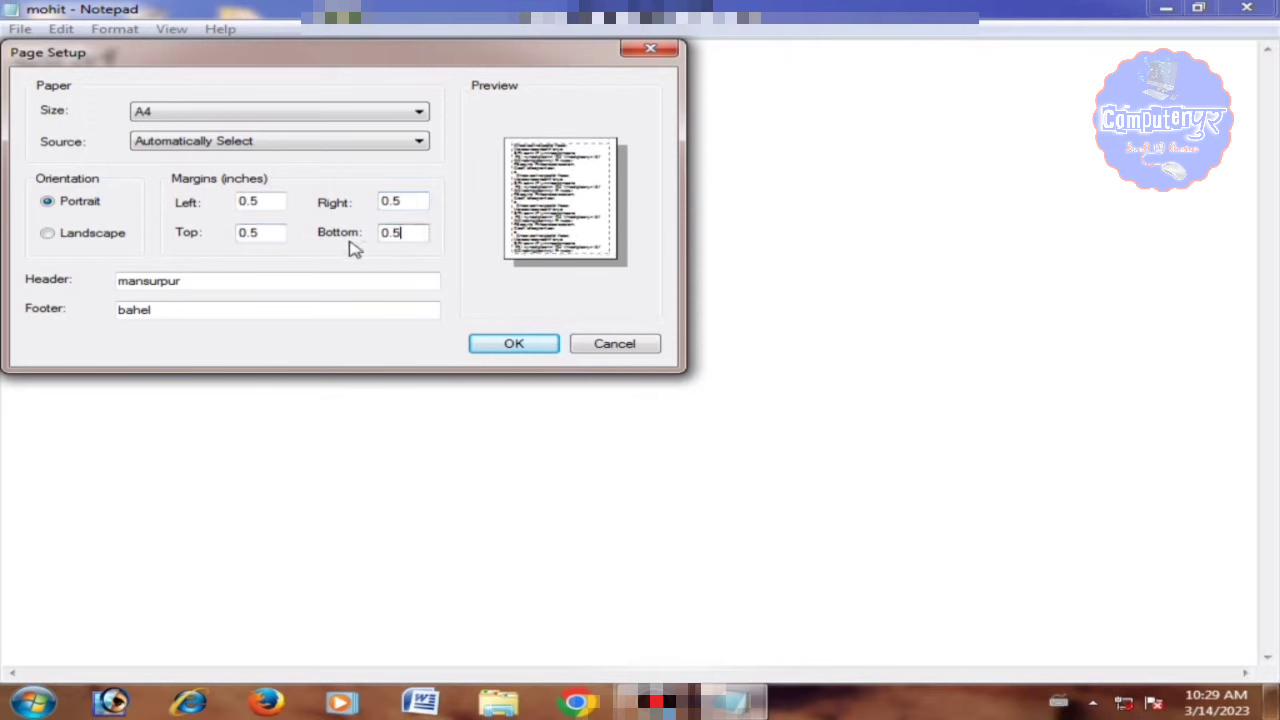
# - Select the header text and the footer text in the page setup to point them out, and accept the page settings
pyautogui.click(191, 281)
pyautogui.moveTo(173, 284); pyautogui.dragTo(121, 290)
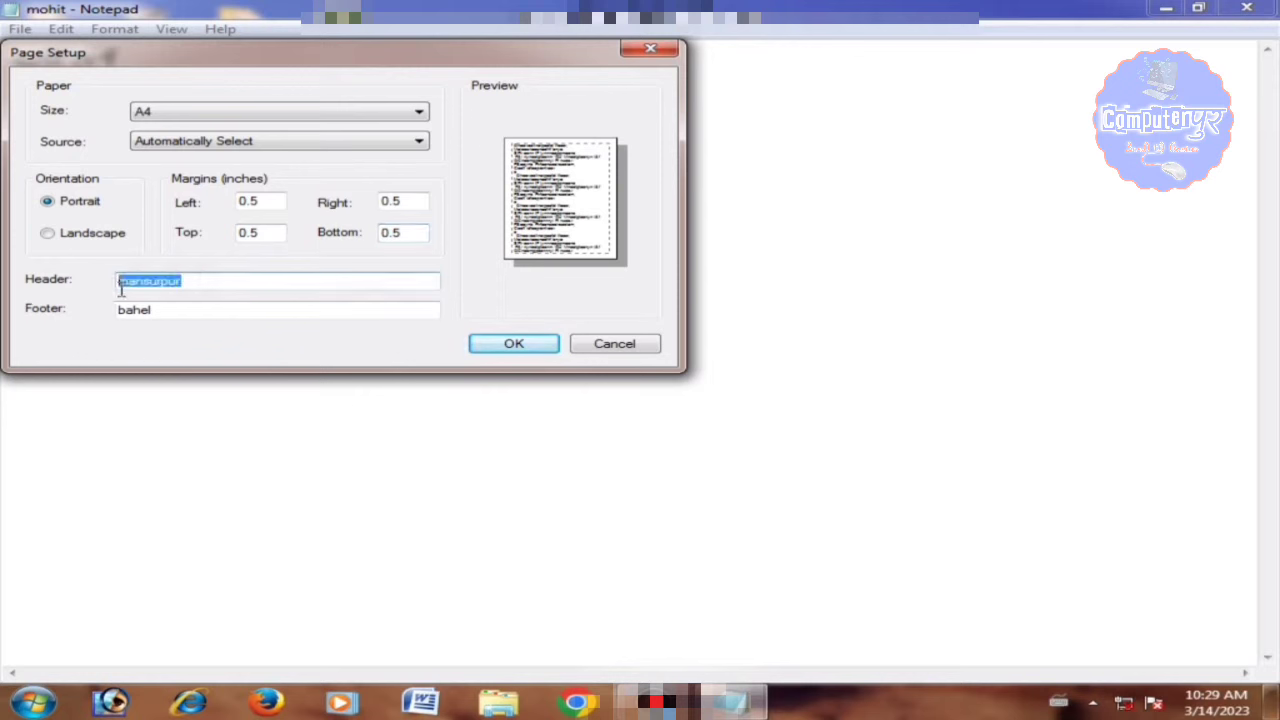
pyautogui.click(187, 315)
pyautogui.moveTo(186, 314); pyautogui.dragTo(134, 308)
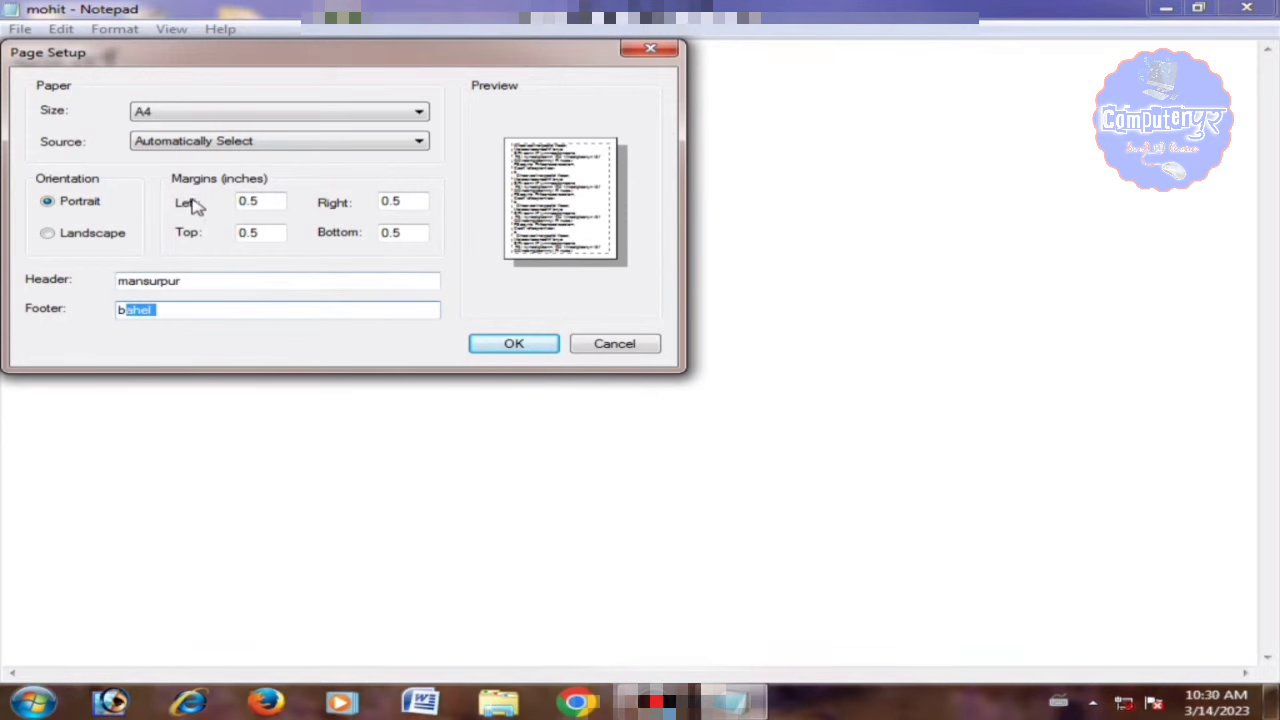
pyautogui.click(510, 343)
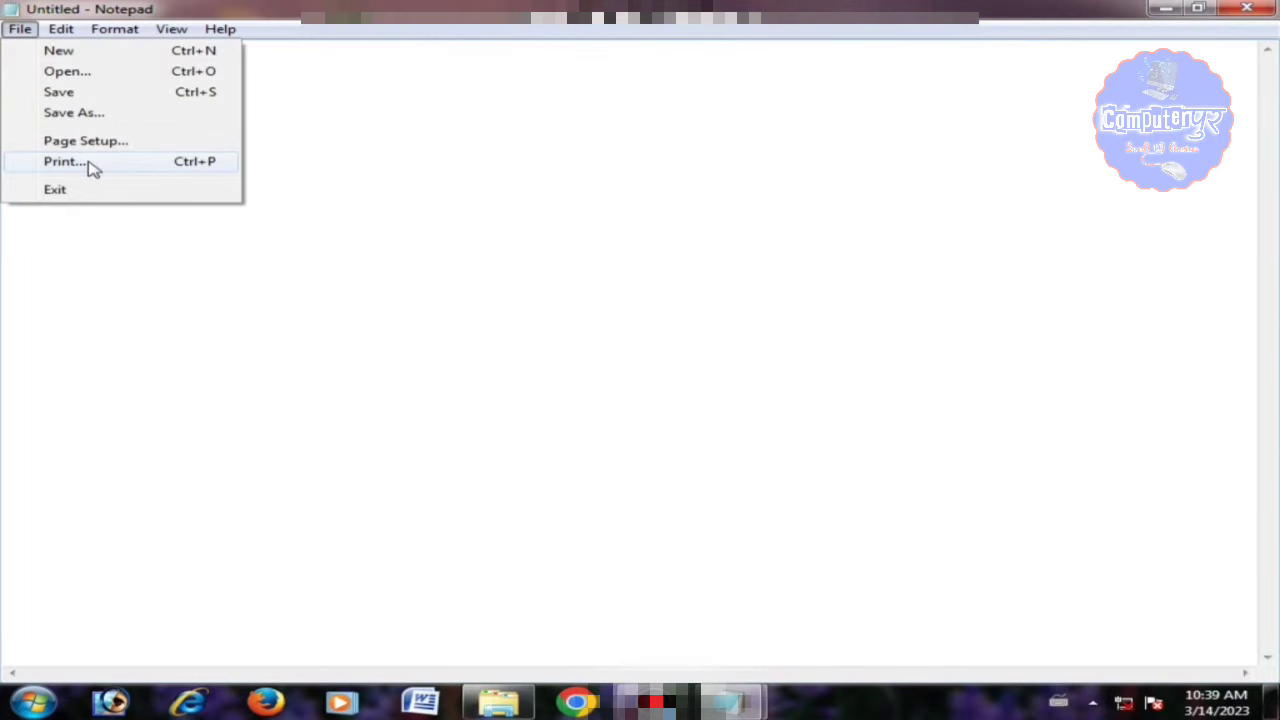
# - Open the print settings for the document, view the Brother DCP-116C printing preferences, and open their advanced options
pyautogui.click(92, 168)
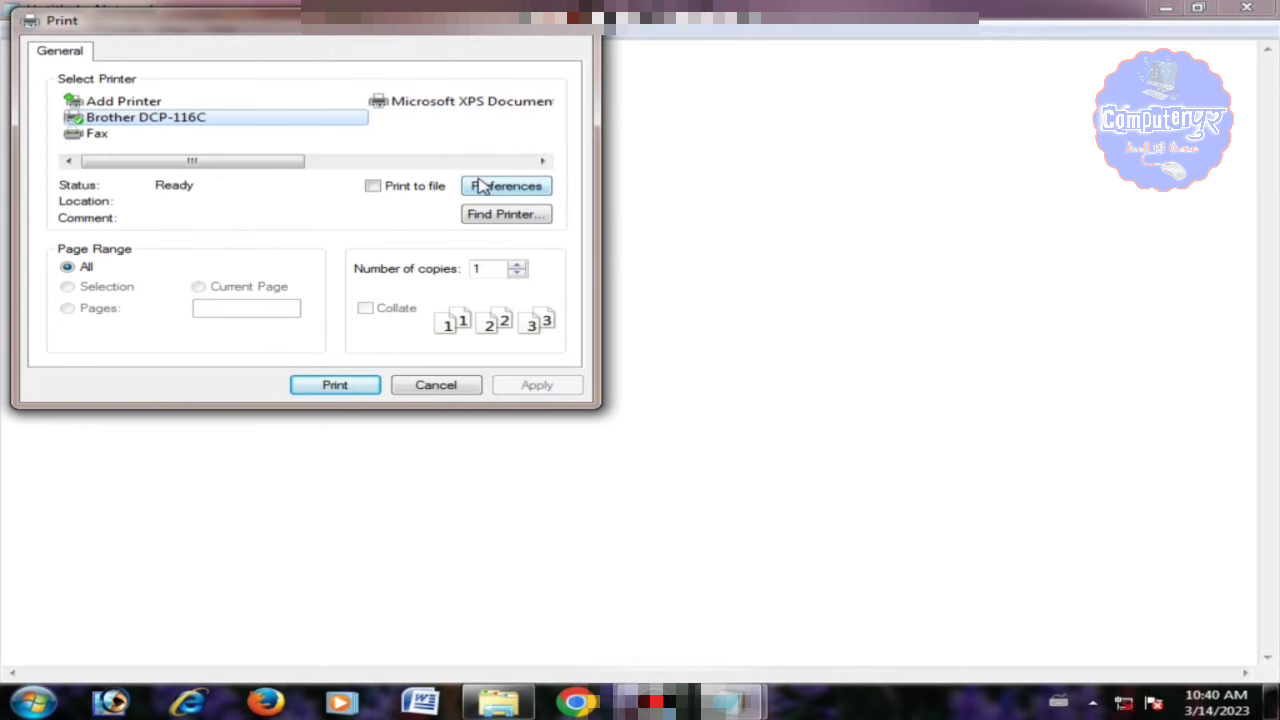
pyautogui.click(511, 190)
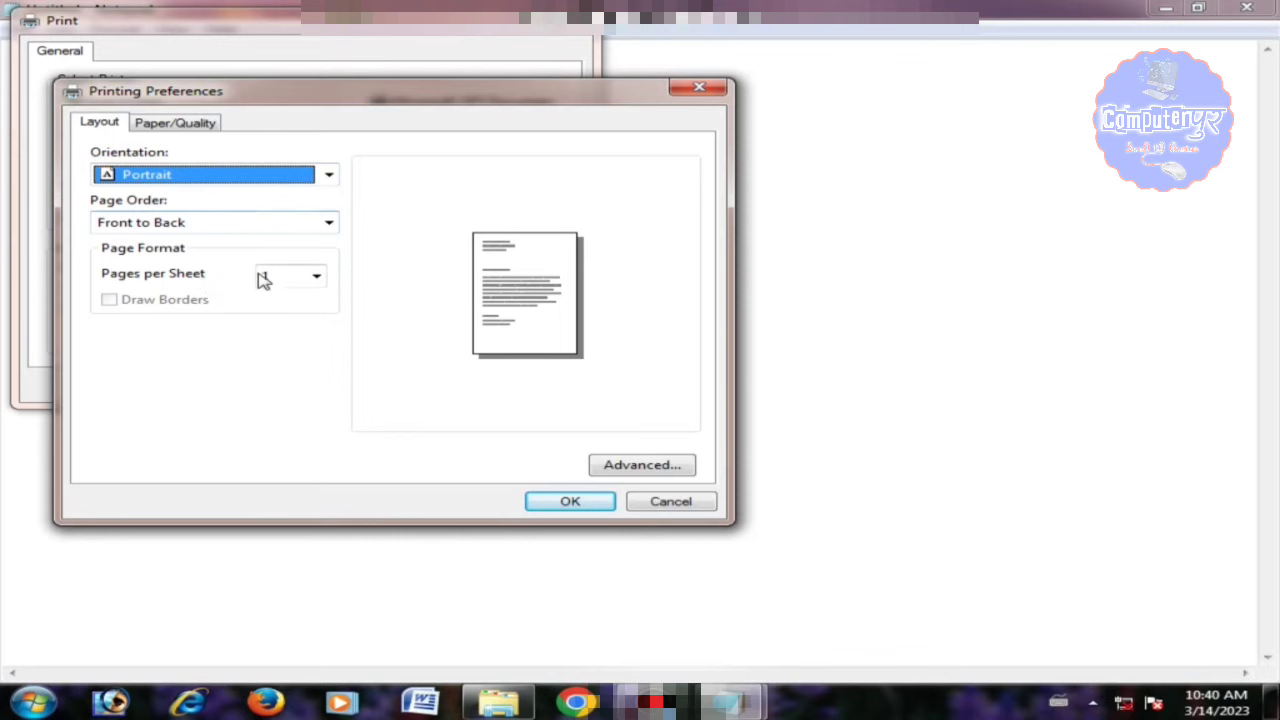
pyautogui.click(654, 464)
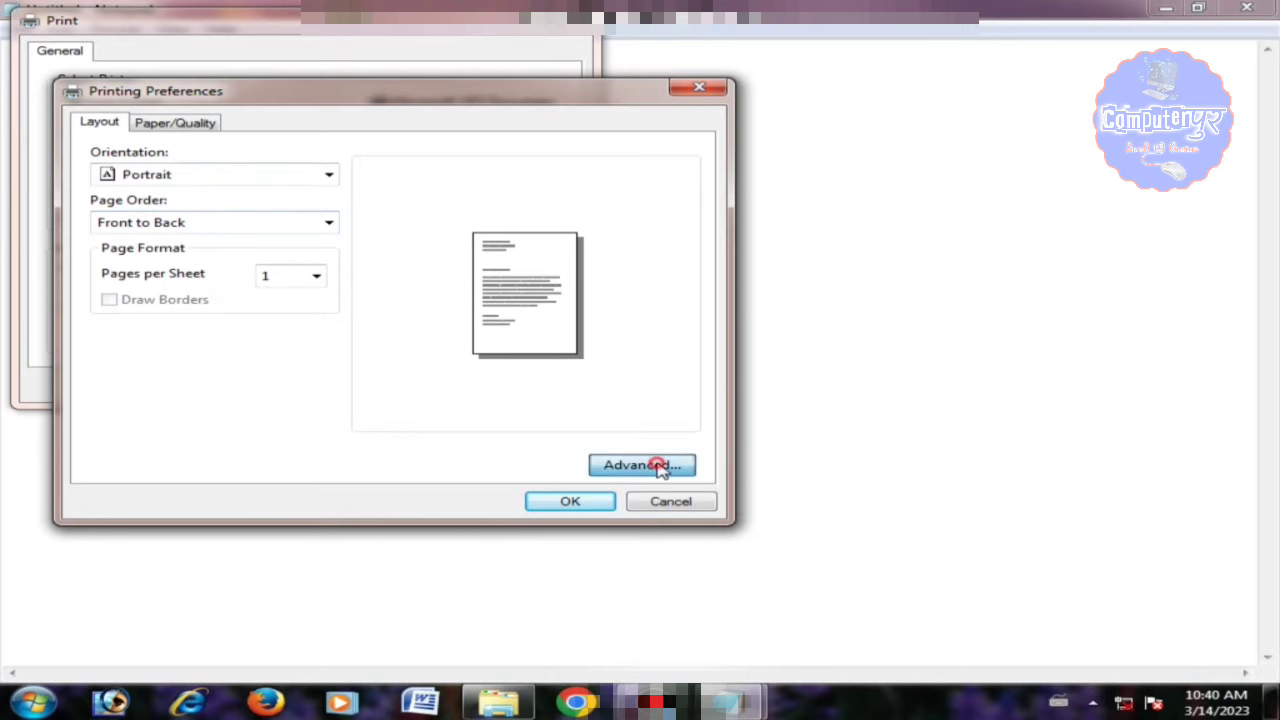